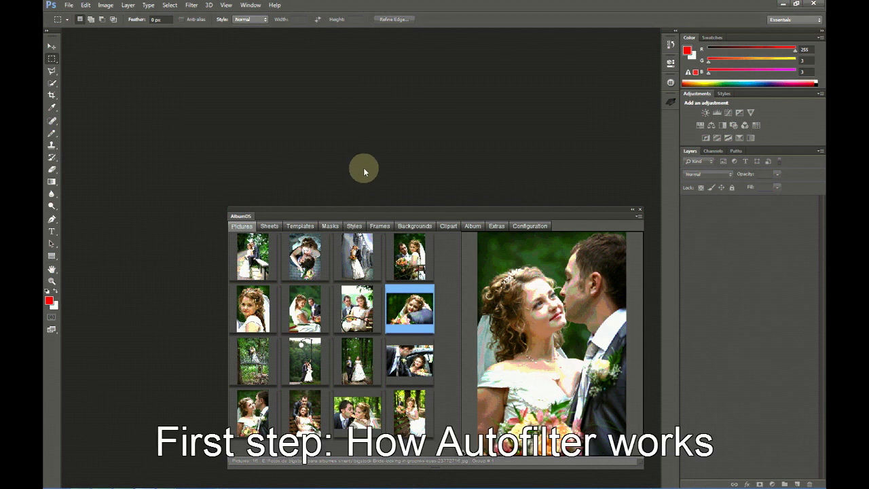
Look over the Album DS template list and the configuration settings.
left_click(301, 227)
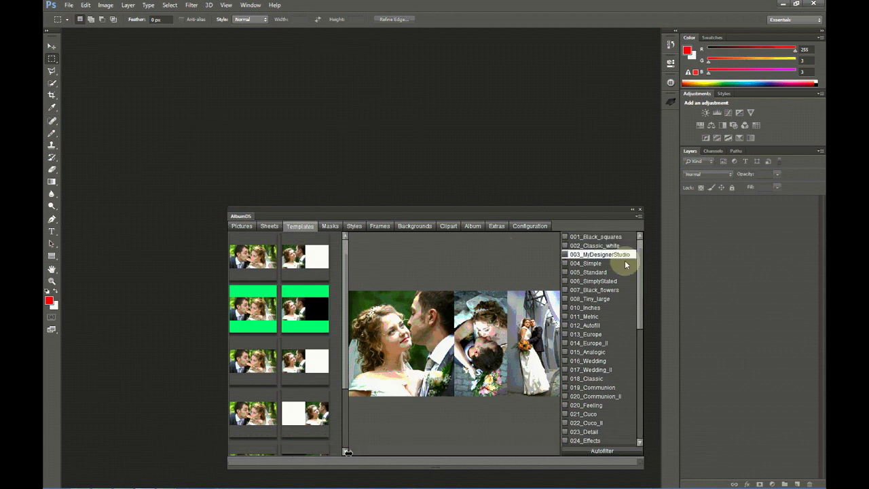
left_click_drag(640, 290, 645, 388)
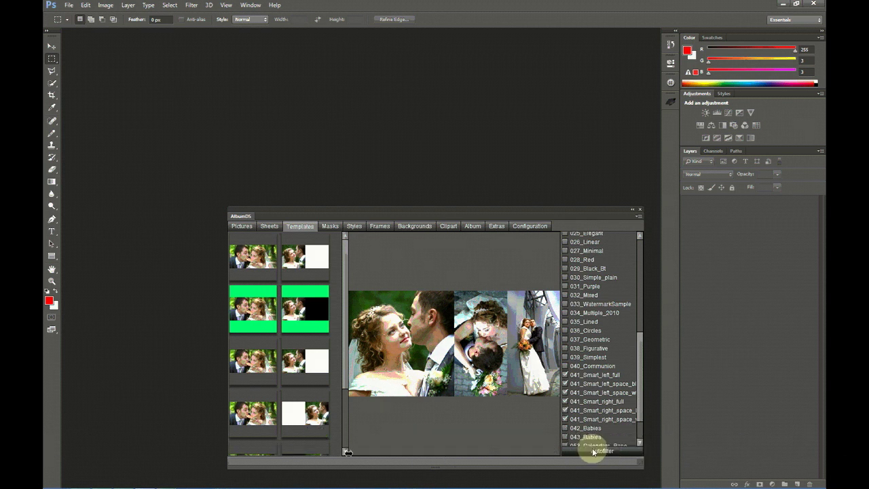
left_click(531, 226)
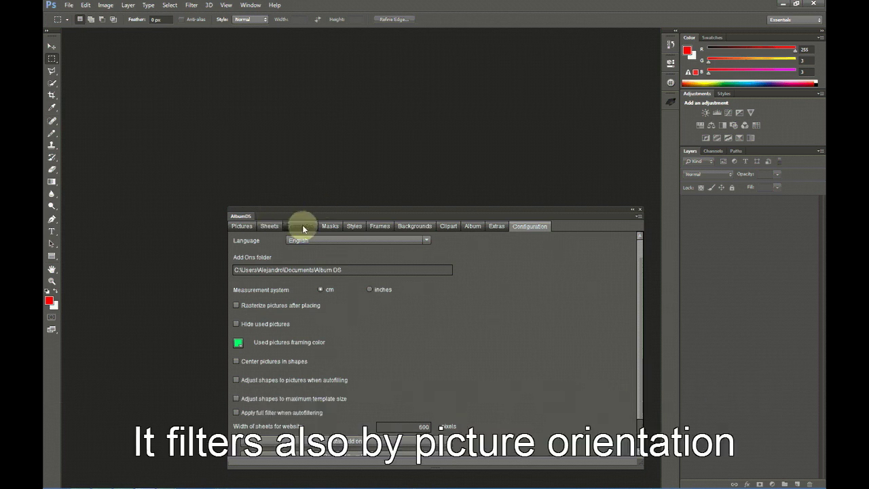
Select two vertical first-row wedding photos plus the horizontal car photo, and view matching templates.
left_click(241, 226)
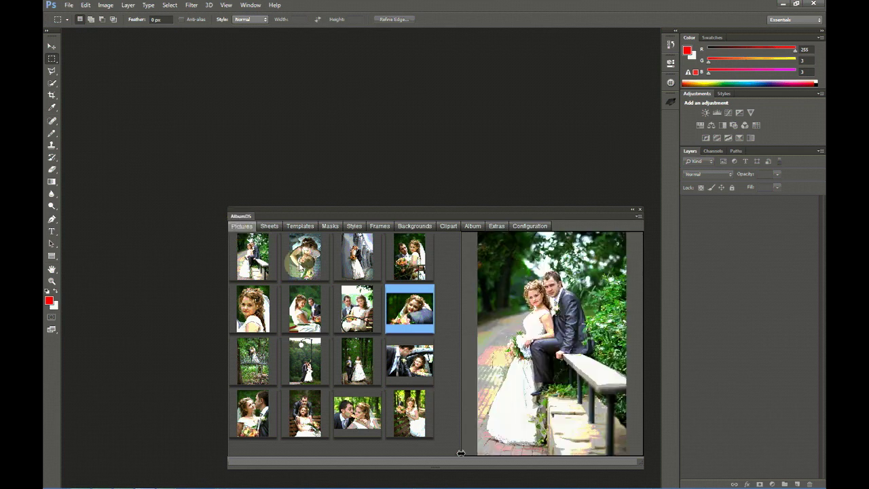
left_click(299, 266)
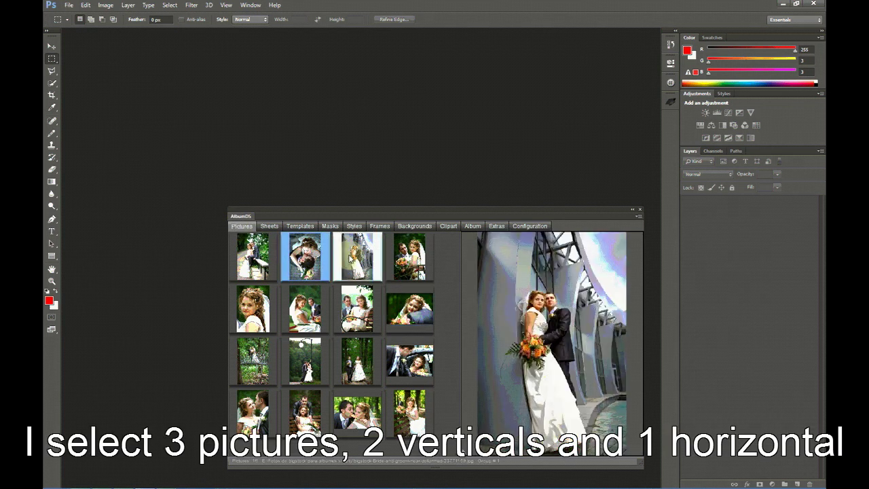
left_click(349, 258, "ctrl")
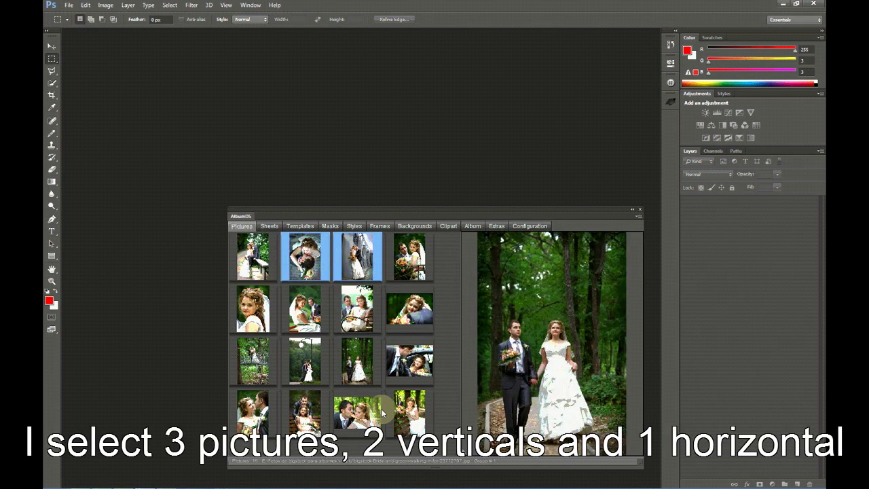
left_click(419, 373, "ctrl")
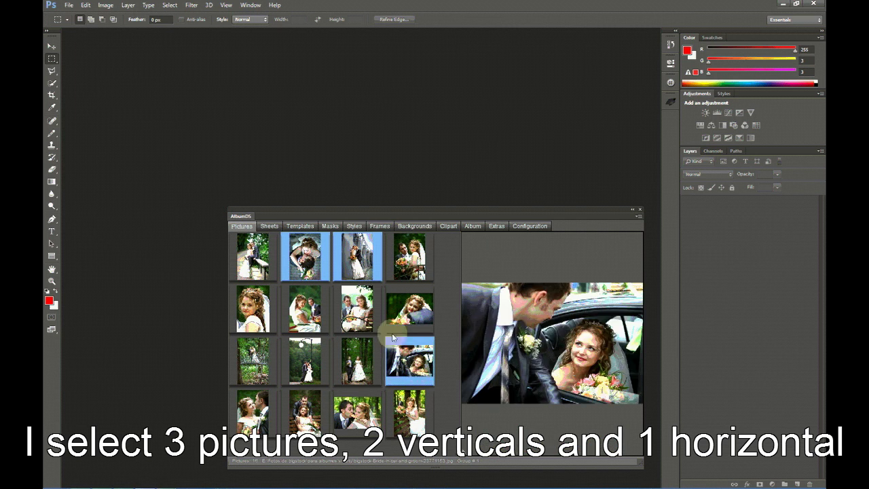
left_click(308, 225)
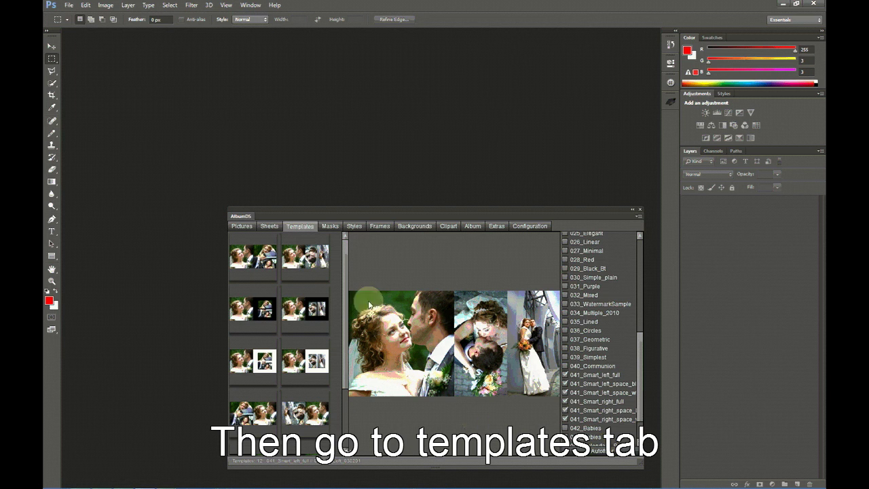
Tick 'Apply full filter when autofiltering' and preview the second 041_Smart template.
mouse_move(345, 247)
left_mouse_down()
mouse_move(345, 327)
mouse_move(342, 247)
left_mouse_up()
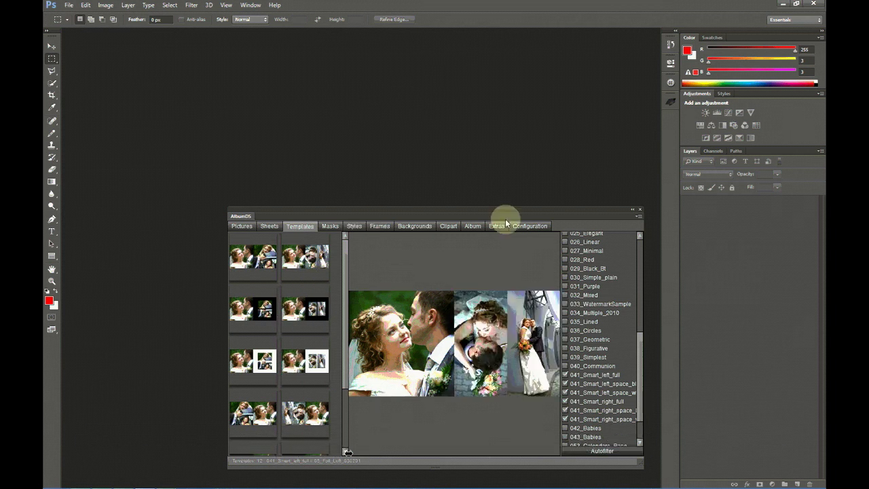
left_click(531, 226)
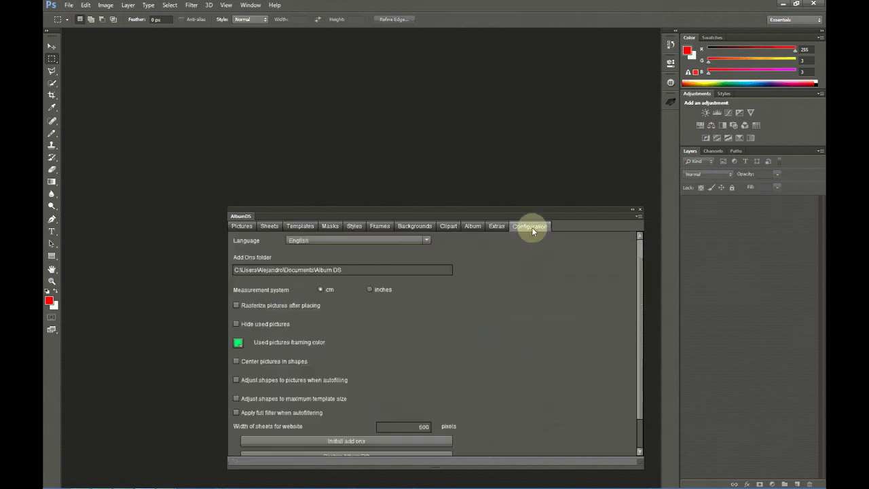
left_click(282, 413)
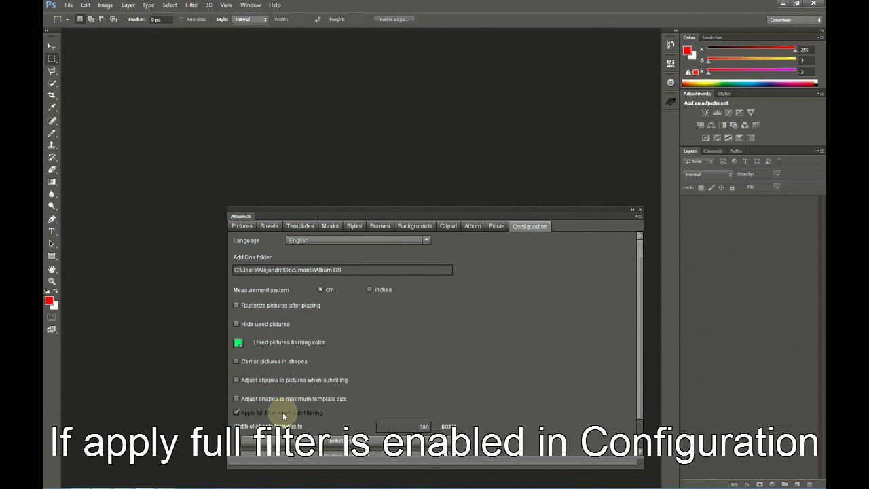
left_click(296, 224)
left_click(301, 259)
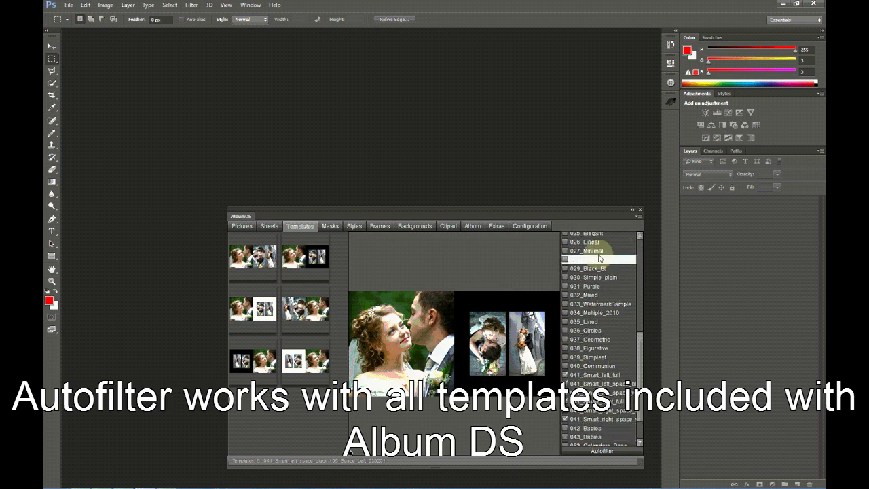
Check all template collections so every category's templates are listed.
right_click(596, 339)
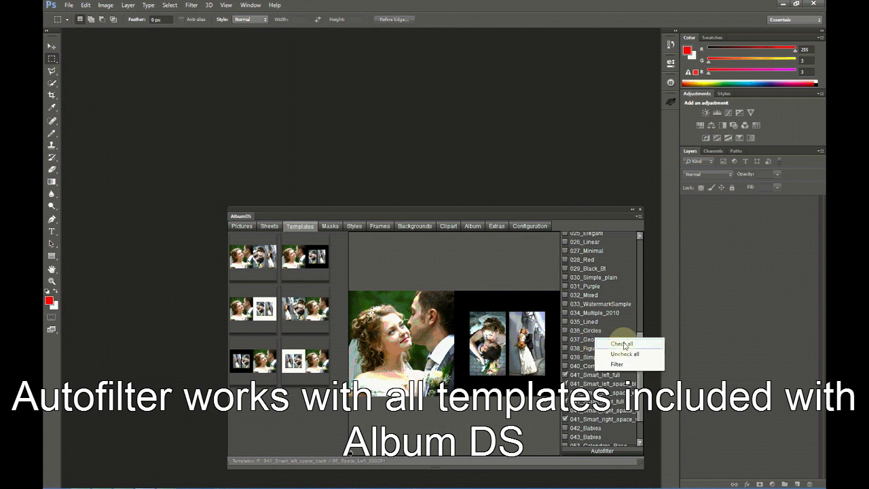
left_click(624, 344)
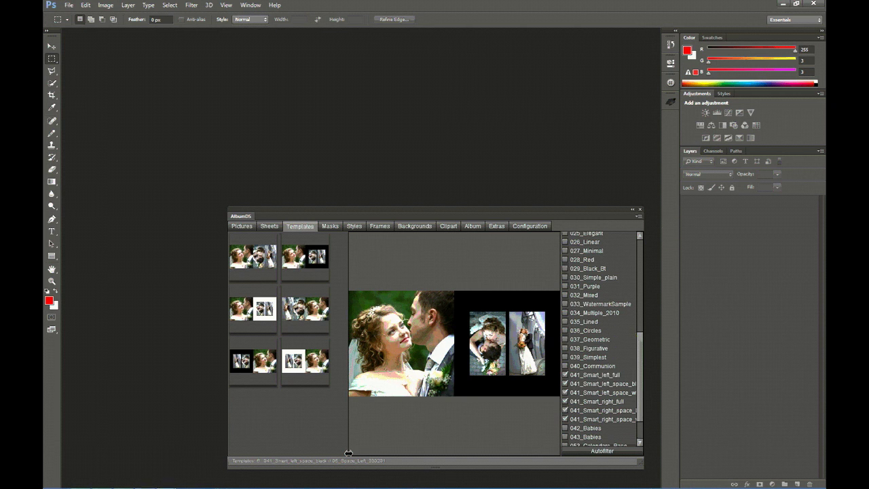
left_click(352, 271)
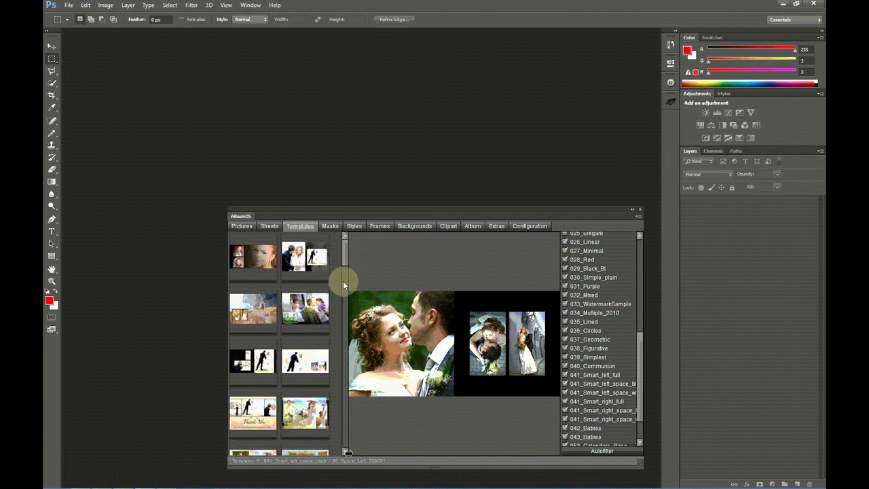
Browse the wider template set, previewing several layouts including 025_Elegant bride spreads.
left_click(343, 288)
left_click(302, 413)
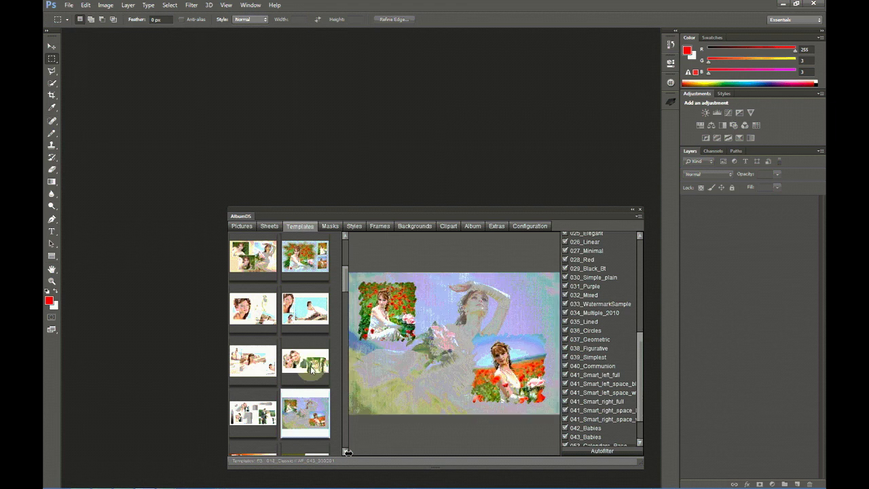
left_click_drag(339, 278, 345, 422)
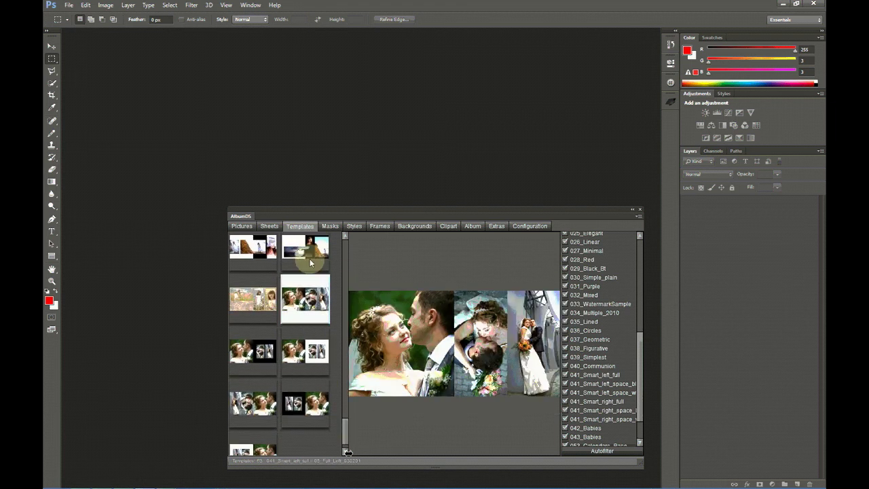
left_click(309, 259)
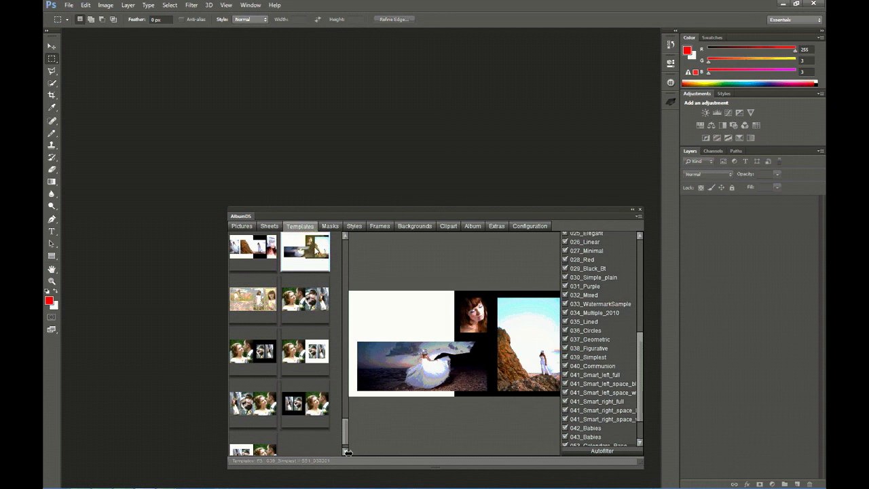
left_click(345, 247)
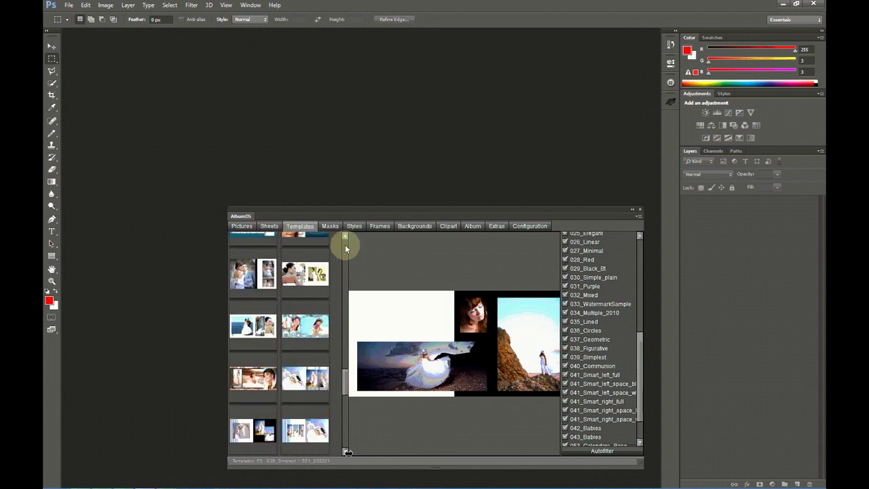
left_click(250, 232)
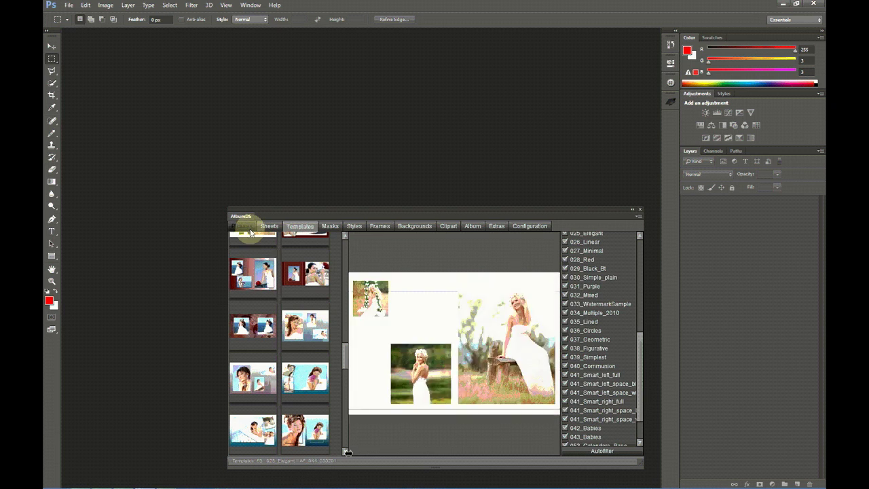
left_click(311, 246)
Untick 'Apply full filter when autofiltering' and preview the wedding-among-trees template.
left_click(529, 226)
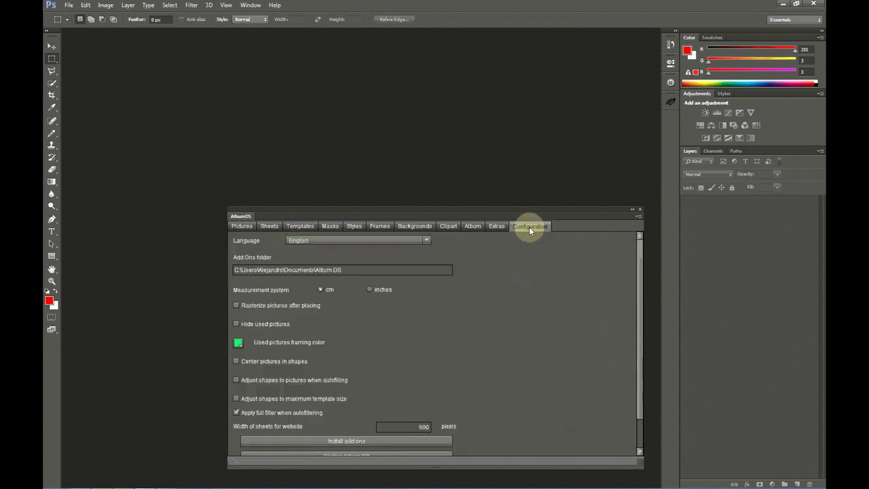
left_click(272, 413)
left_click(295, 414)
left_click(299, 227)
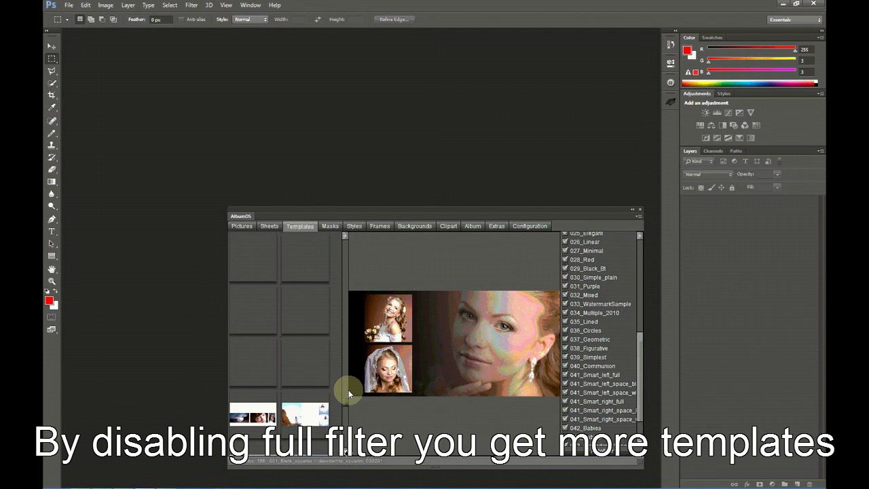
left_click(324, 314)
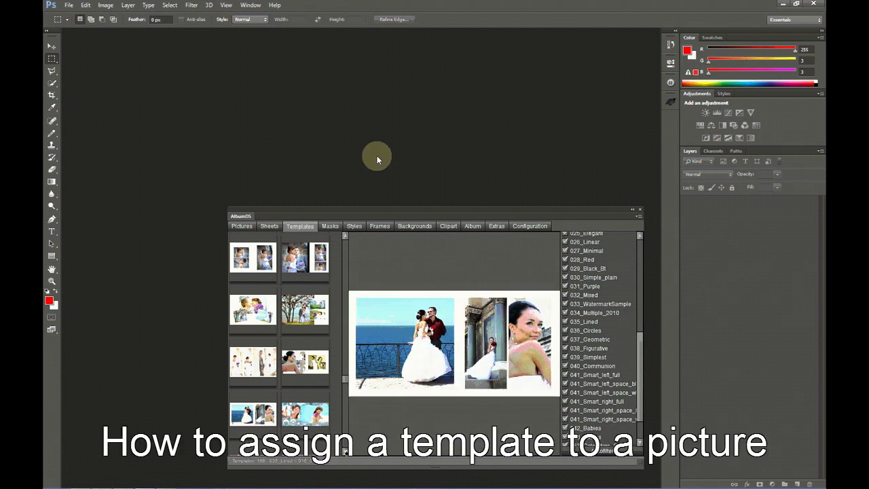
Assign the second-row template to the three selected photos via 'Assign template to selected pictures'.
left_click(244, 227)
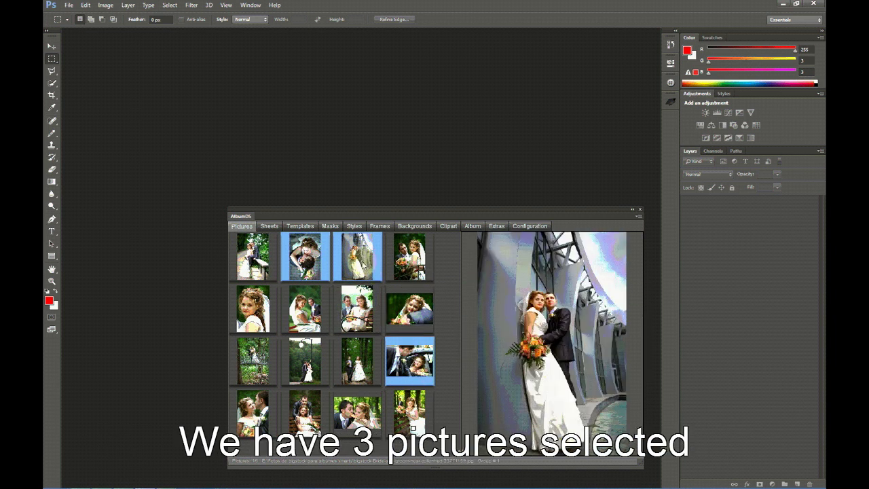
left_click(300, 225)
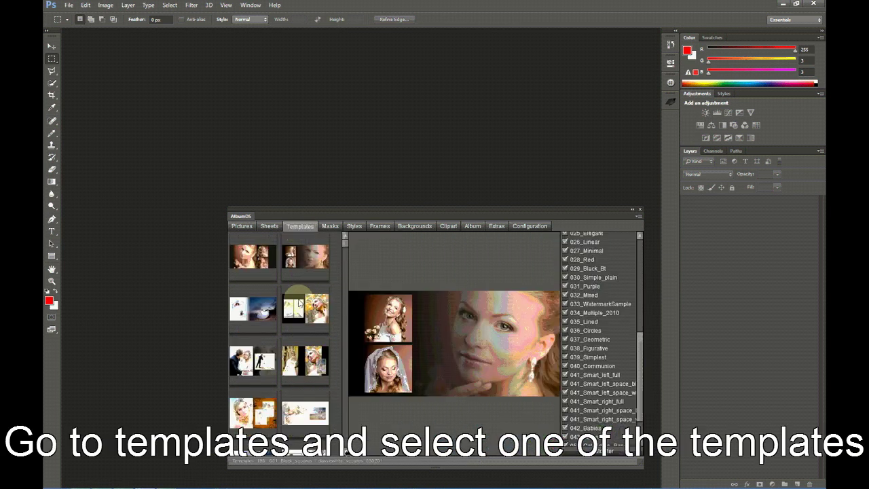
left_click(296, 311)
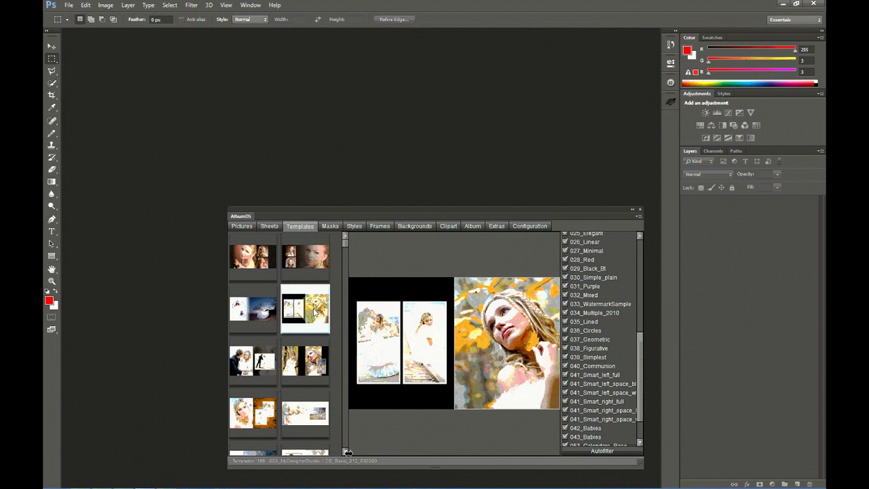
right_click(313, 312)
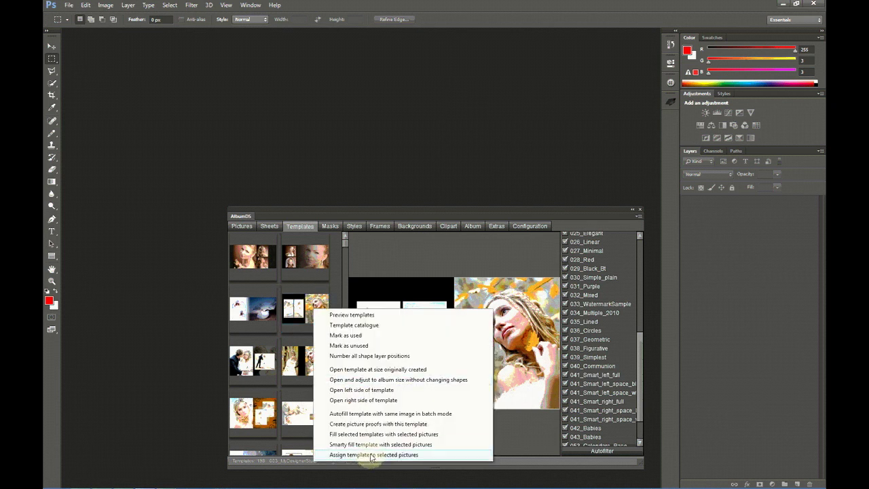
left_click(423, 458)
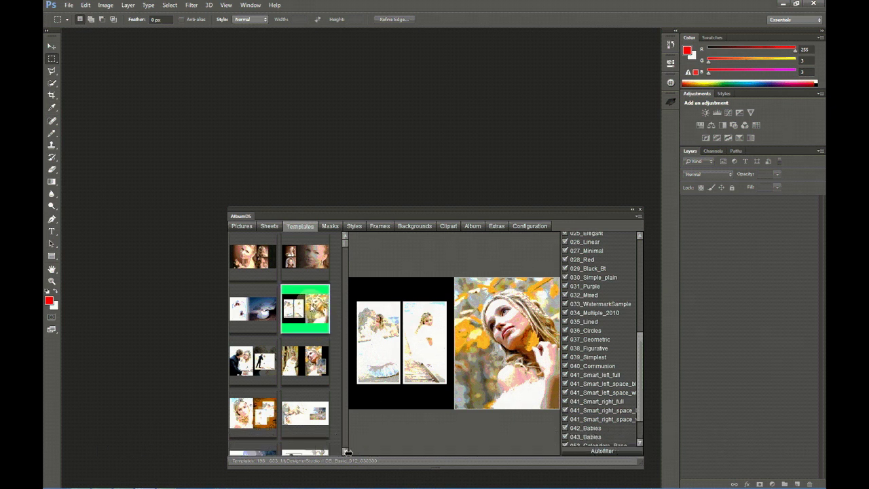
left_click(238, 227)
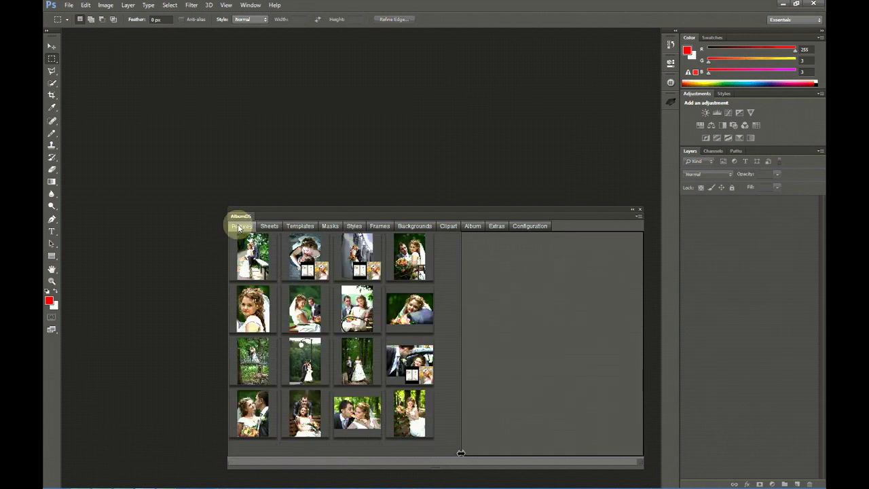
left_click(318, 249)
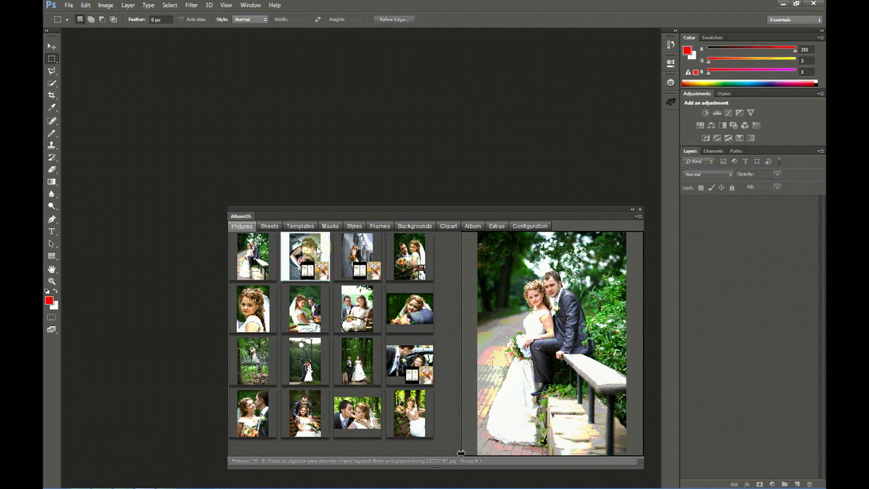
left_click(357, 255)
left_click(409, 309)
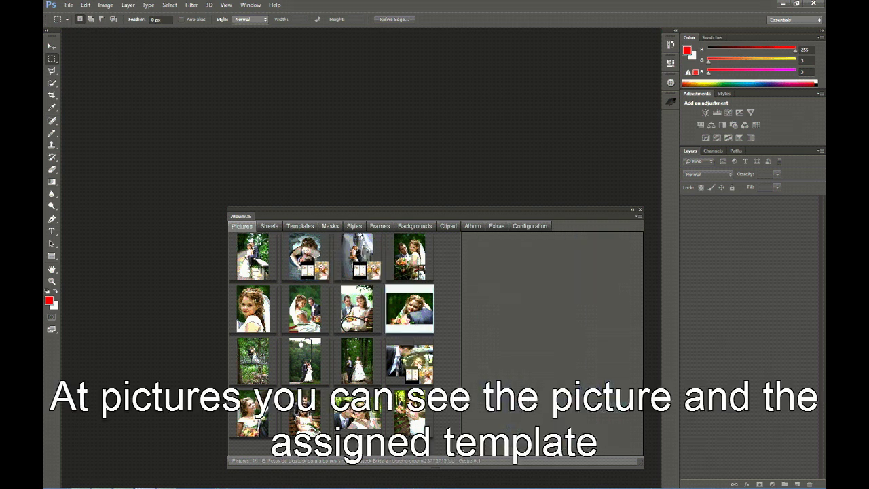
left_click(419, 365)
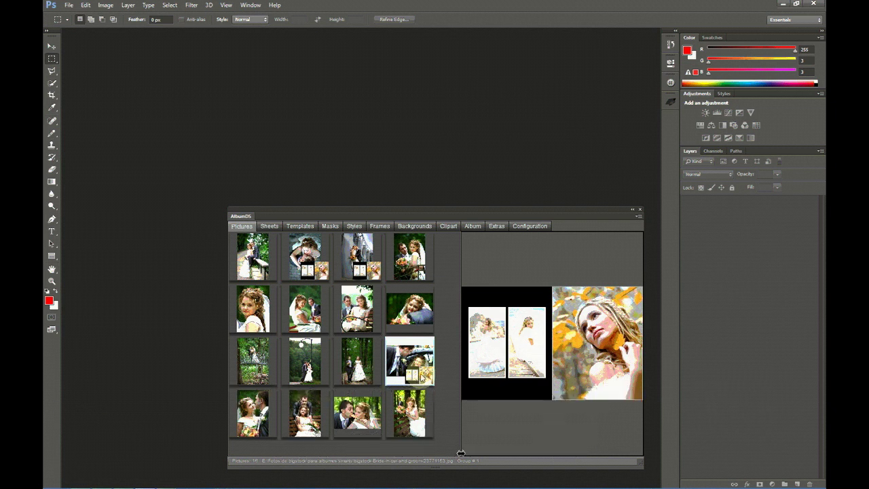
key("Up")
key("Up")
key("Left")
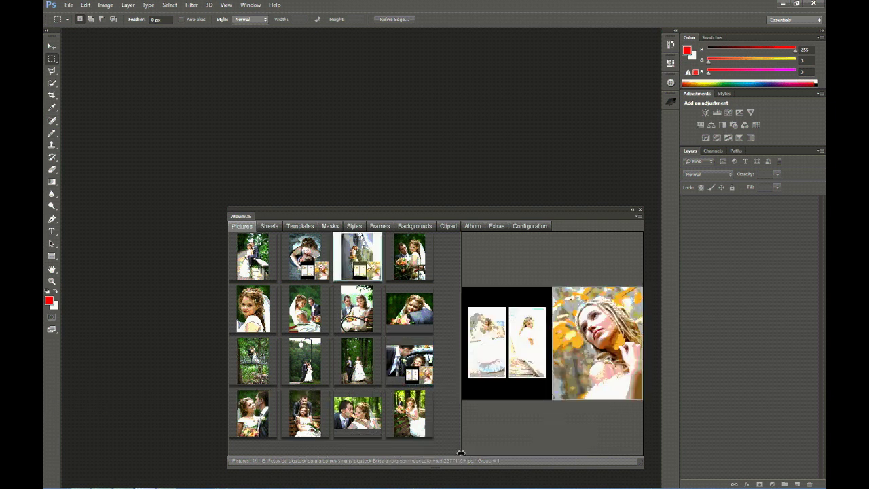
key("Left")
key("Right")
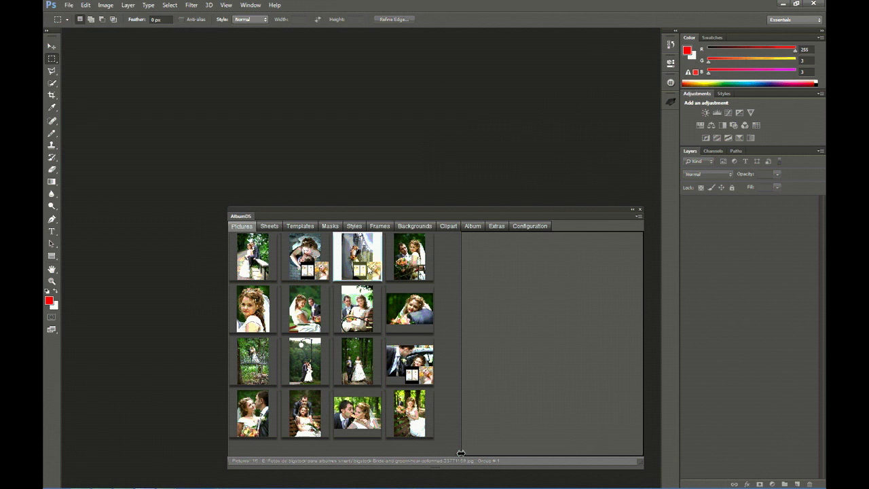
key("Left")
key("Right")
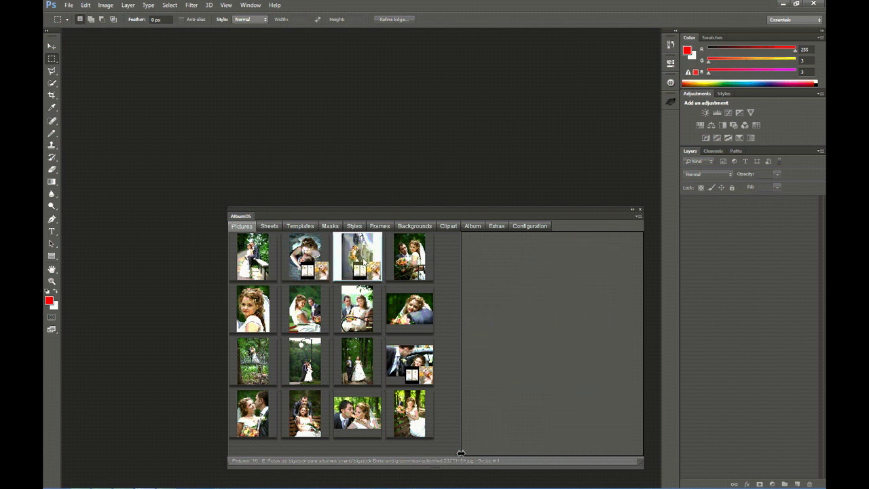
key("Right")
key("Down")
key("Down")
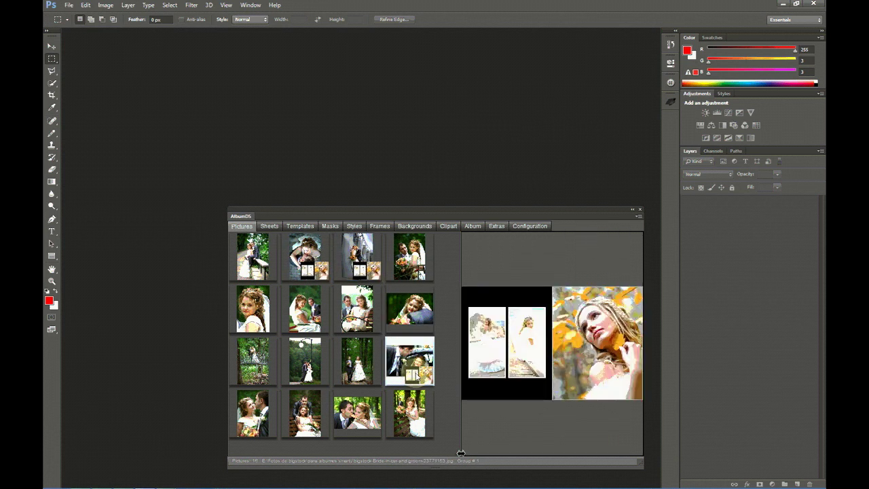
key("Up")
key("Up")
key("Left")
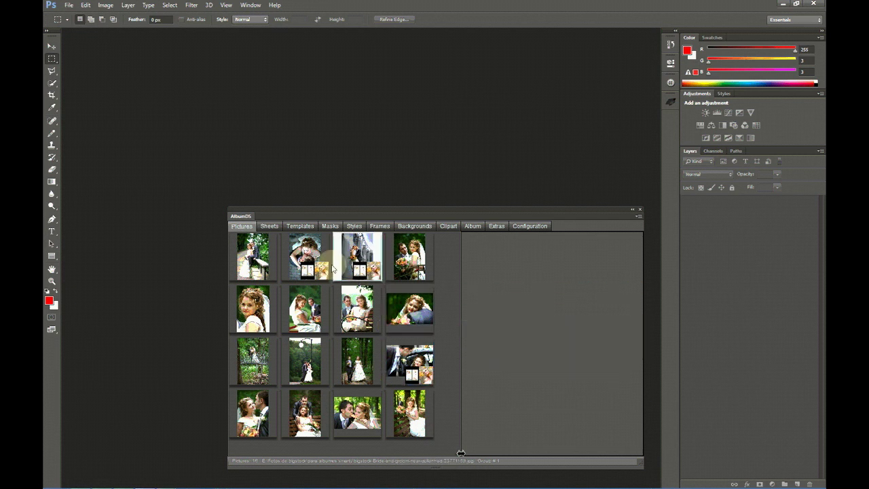
key("Left")
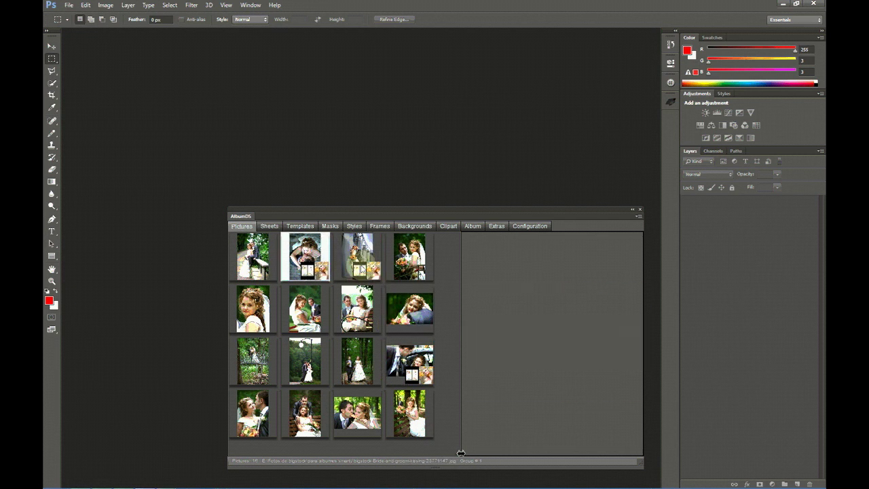
key("Right")
key("Left")
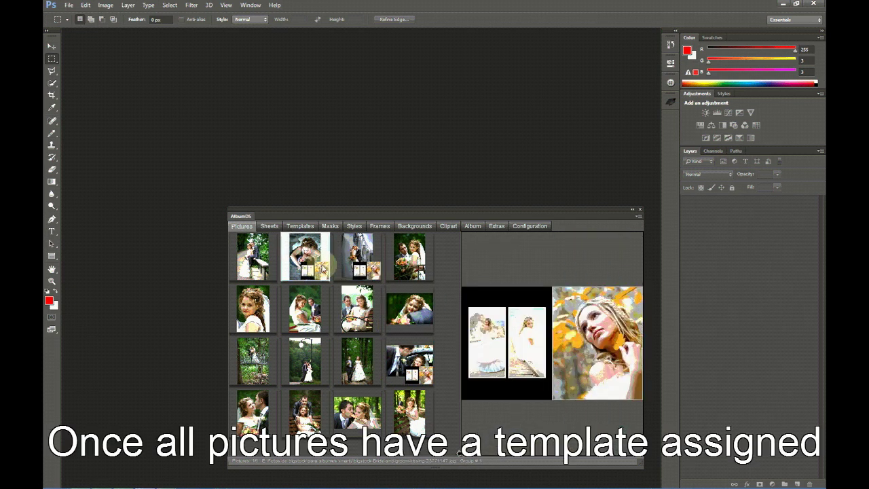
left_click(360, 269)
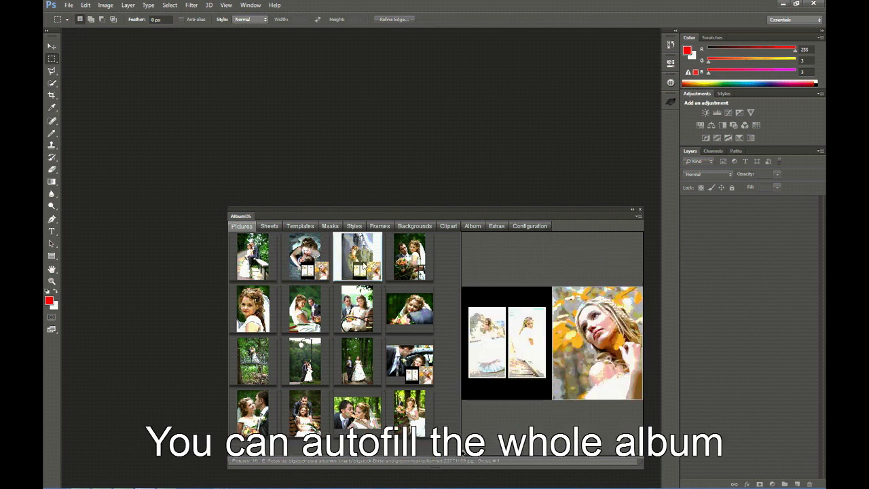
left_click(550, 281)
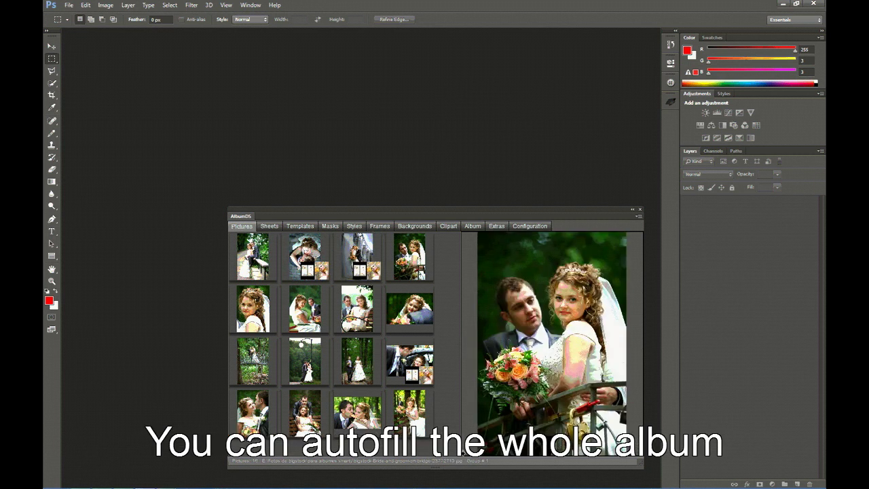
left_click(306, 257)
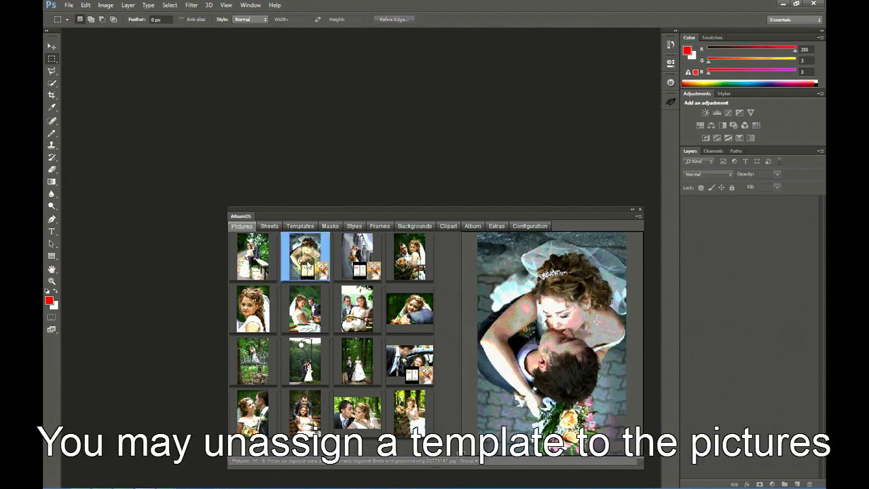
Select three pictures including the car photo and choose 'Unassign template to selected pictures'.
left_click(354, 262, "ctrl")
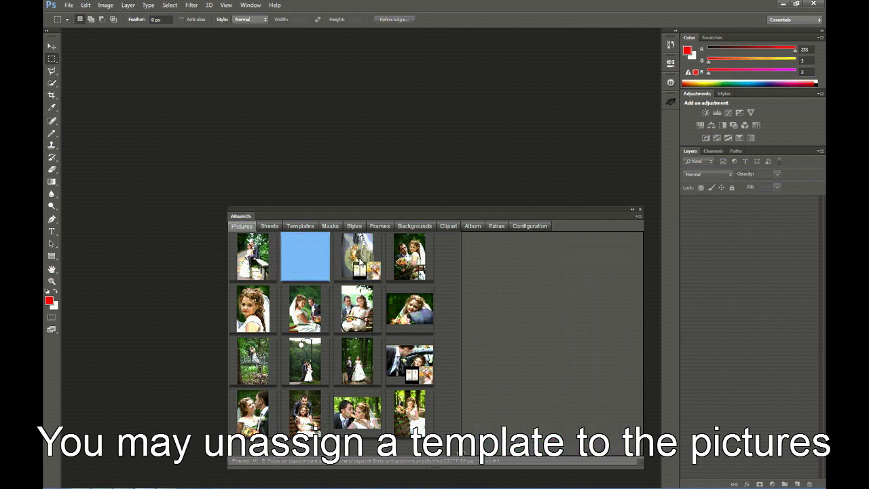
left_click(418, 370)
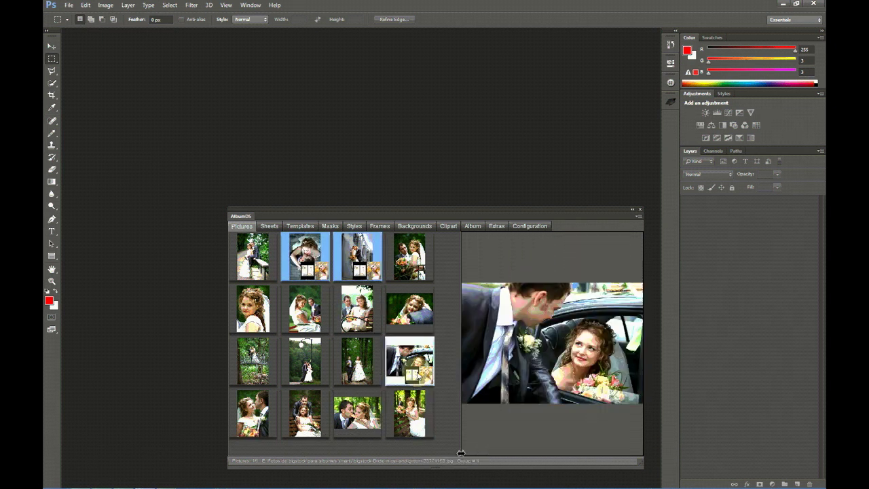
right_click(417, 372)
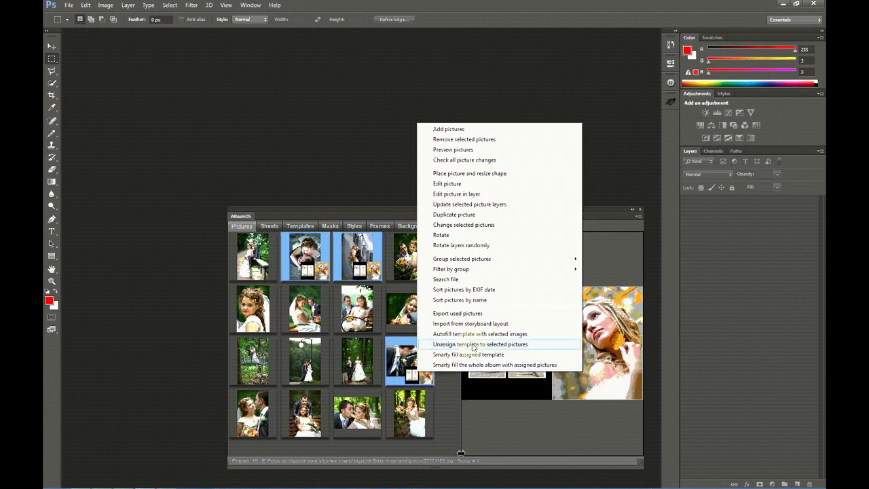
left_click(528, 345)
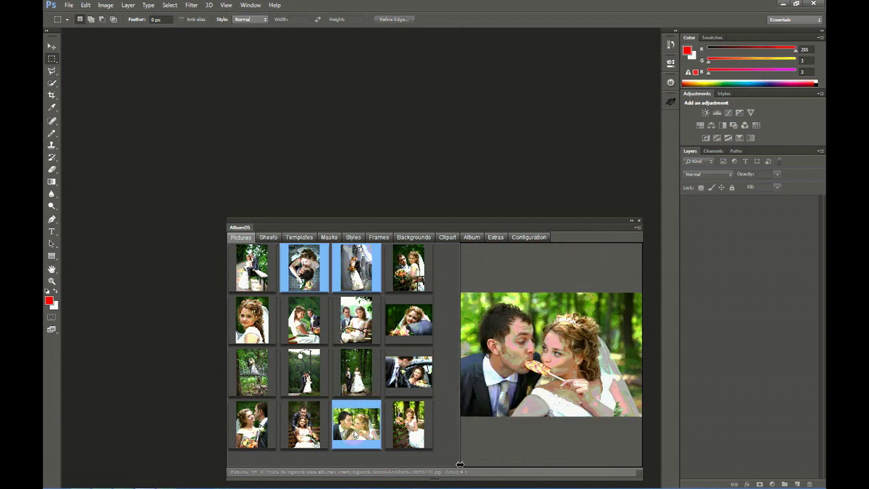
Smart-fill the 05_Space_Left_030201 template with the three selected pictures.
left_click(300, 235)
left_click(533, 237)
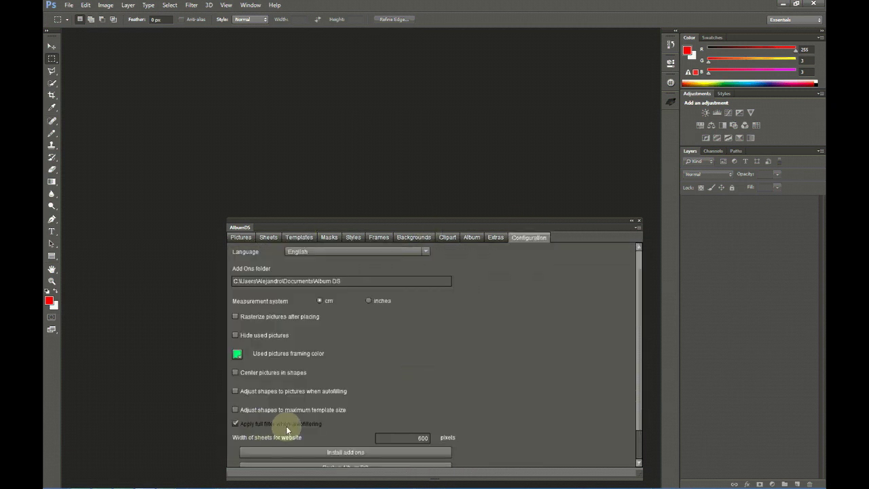
left_click(300, 237)
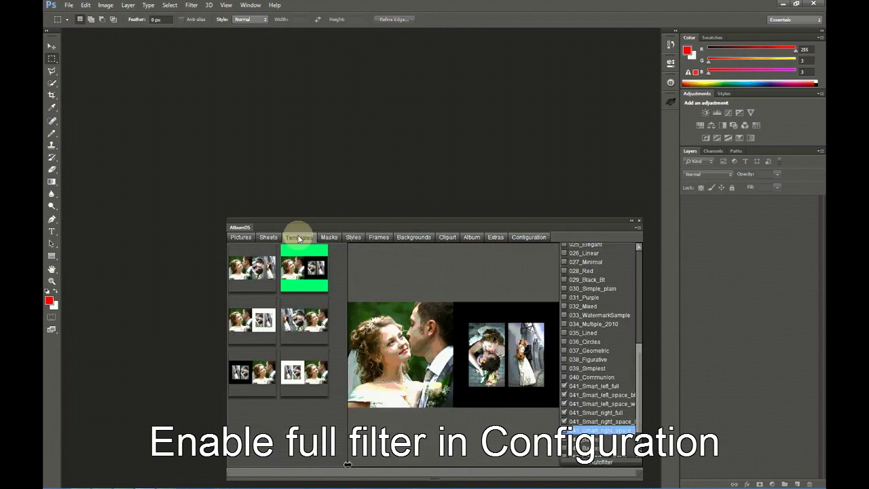
right_click(308, 272)
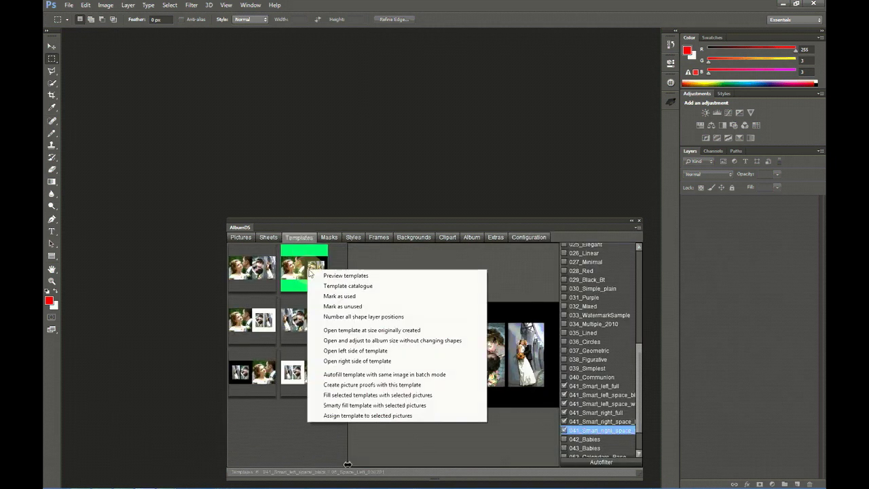
left_click(365, 406)
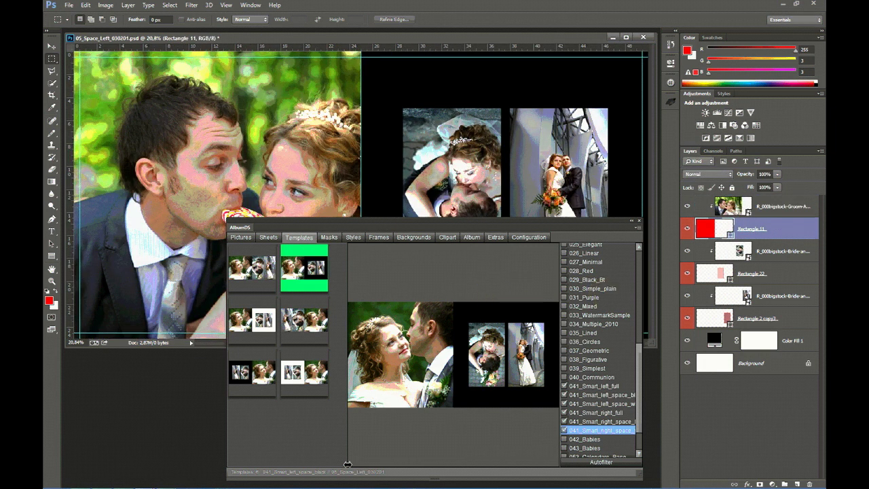
Inspect the generated sheet, then close it without saving.
left_click_drag(457, 227, 448, 383)
left_click_drag(455, 330, 462, 209)
left_click(647, 37)
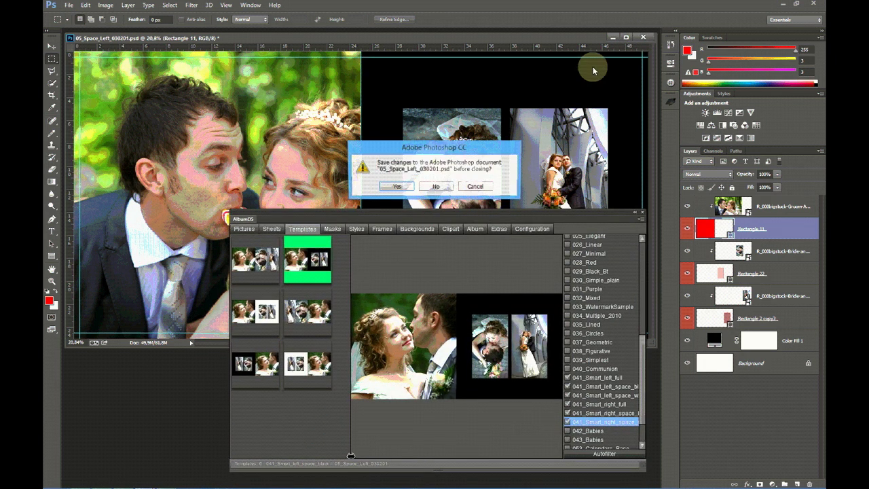
left_click(442, 187)
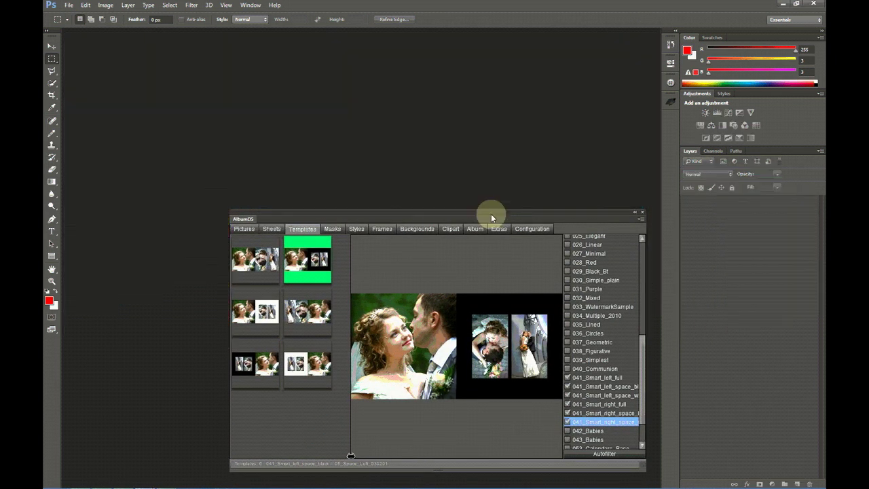
Untick 'Apply full filter when autofiltering' and regenerate the 05_Space_Left_030201 spread from the green-marked template.
left_click(533, 228)
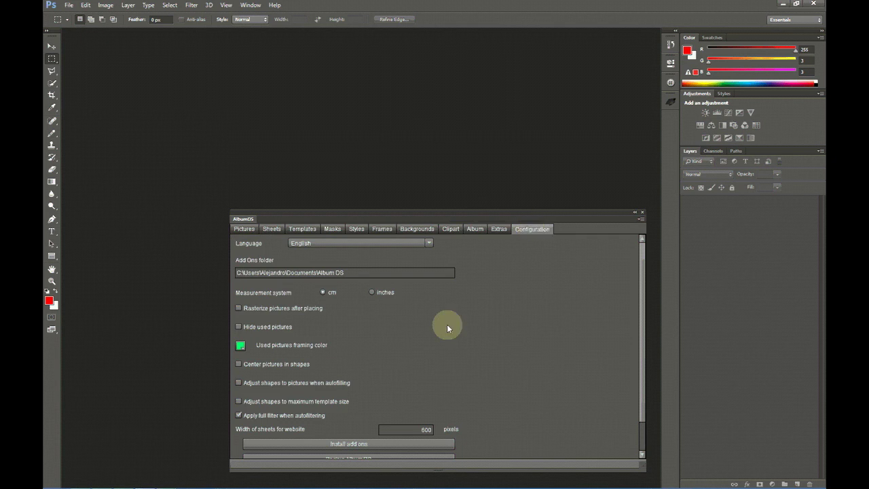
left_click(297, 415)
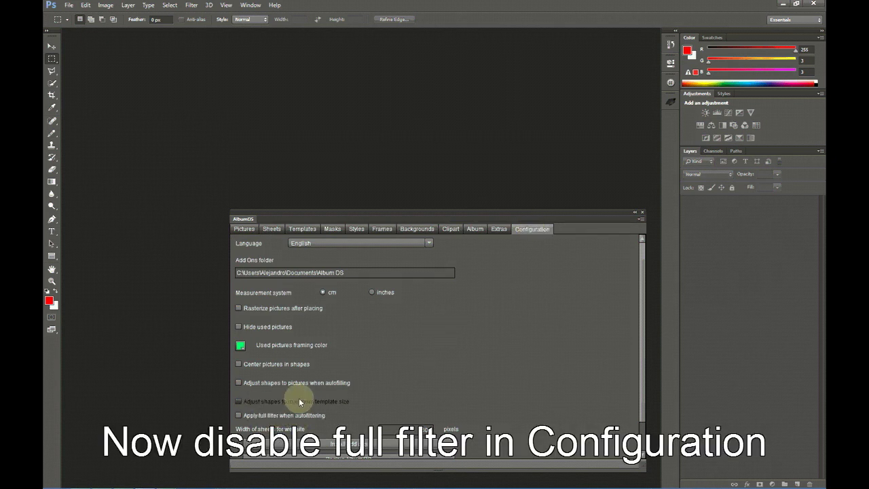
left_click(302, 229)
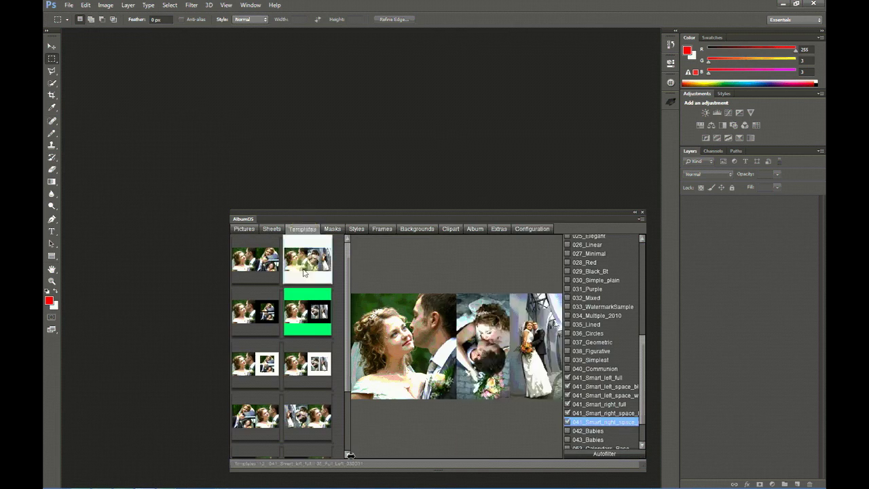
right_click(307, 316)
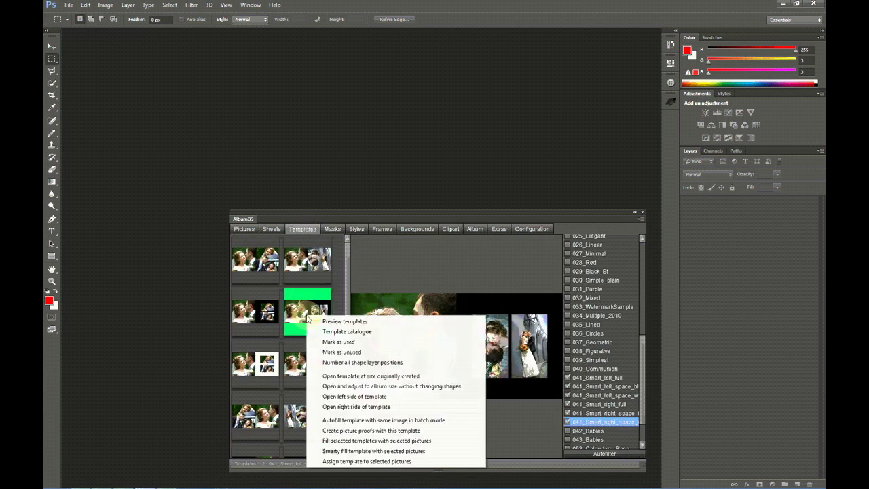
left_click(363, 451)
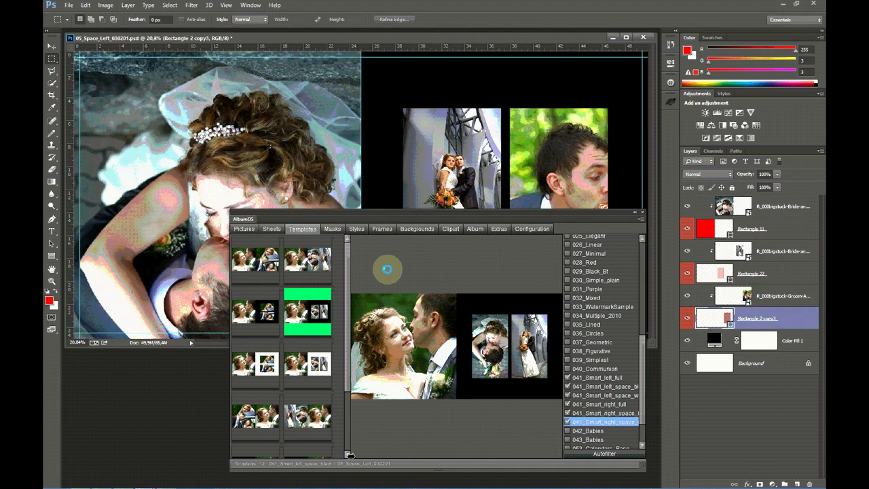
With the Move tool, shift the groom photo left in its frame to reveal the lollipop kiss.
left_click_drag(441, 213, 426, 341)
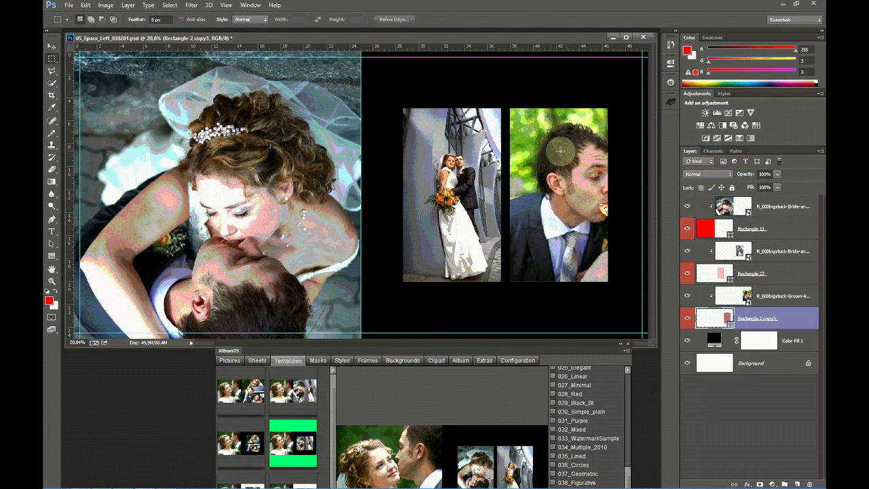
left_click(740, 298)
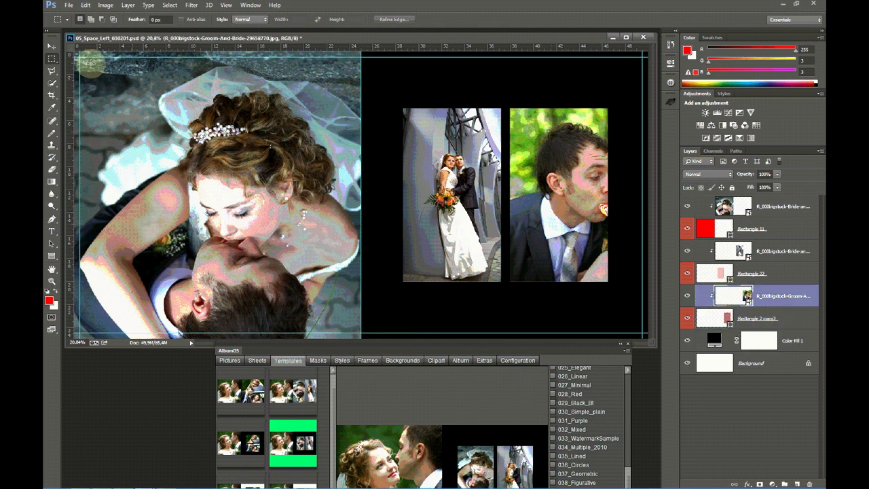
key("v")
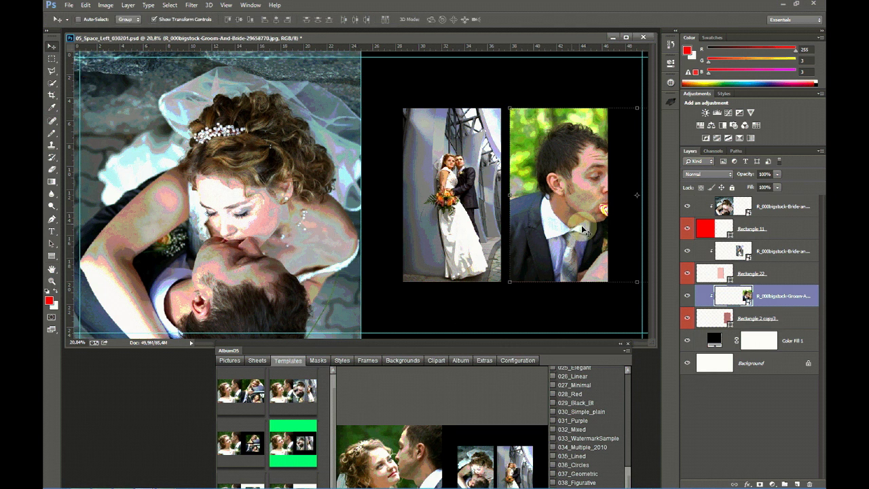
left_click_drag(583, 231, 550, 228)
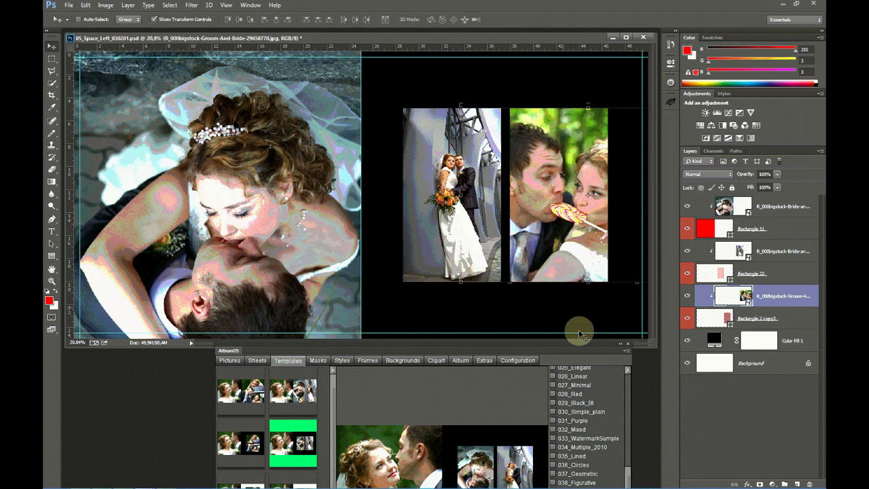
left_click_drag(466, 343, 473, 221)
left_click(239, 238)
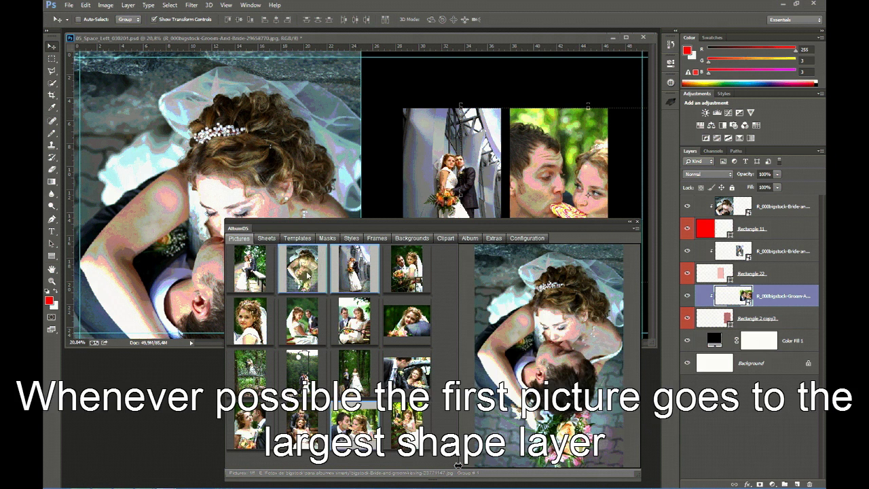
Reposition the Album DS panel over the canvas and review its configuration options.
left_click_drag(355, 225, 339, 317)
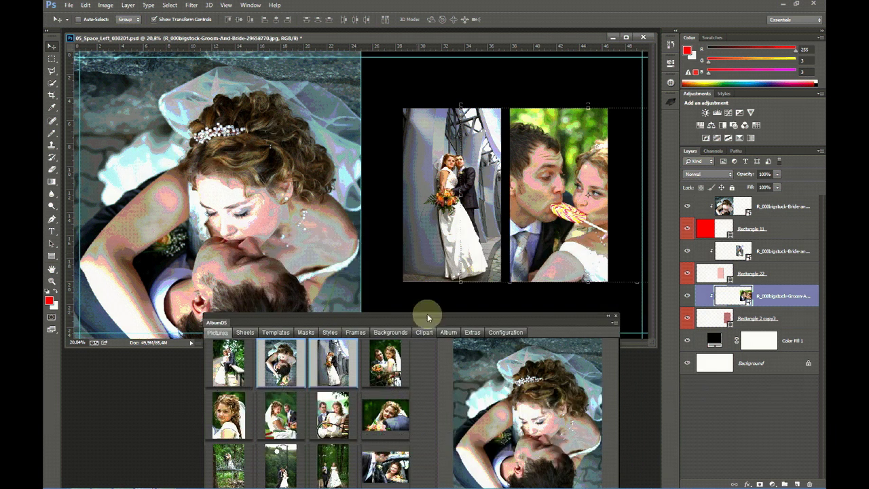
left_click_drag(429, 314, 408, 245)
left_click(484, 263)
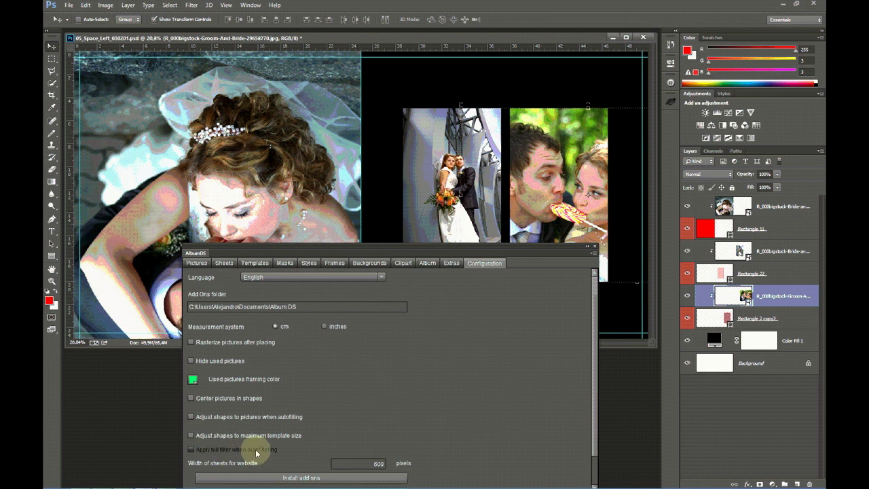
left_click_drag(419, 251, 456, 368)
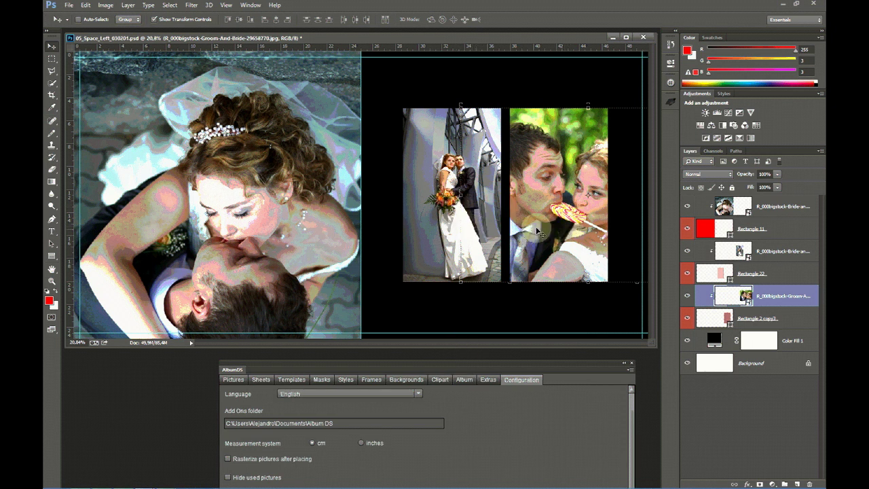
left_click(425, 364)
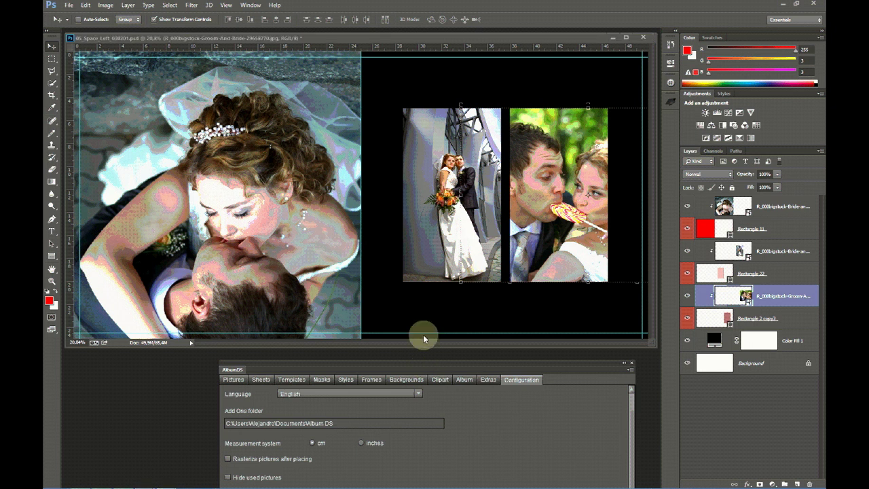
left_click_drag(424, 355, 429, 218)
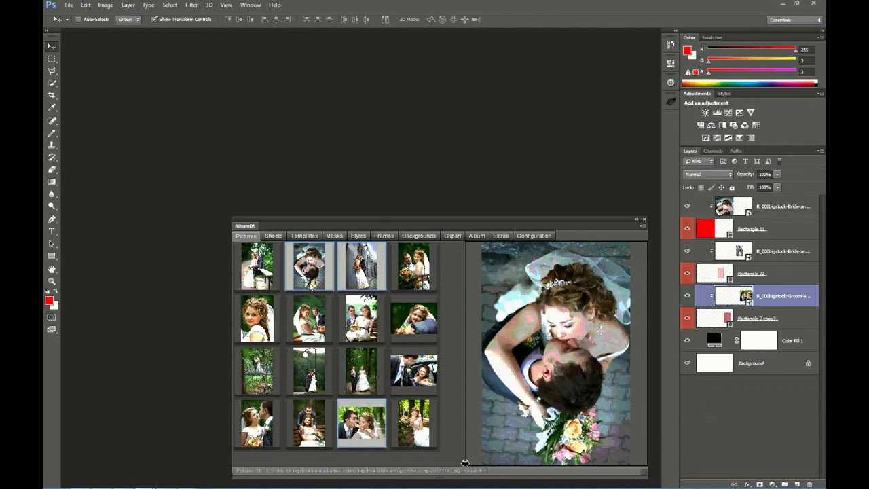
Select the couple-by-the-building photo and two more wedding photos.
left_click(361, 272)
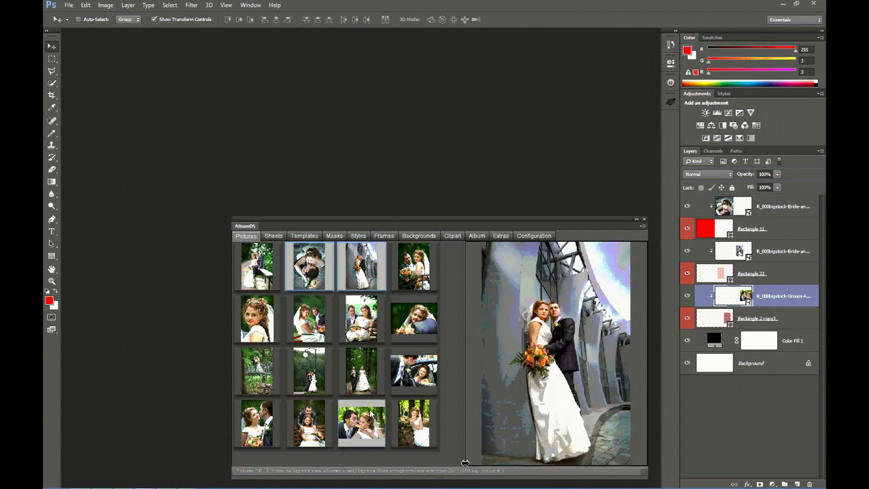
left_click(361, 370)
left_click(361, 423)
right_click(368, 423)
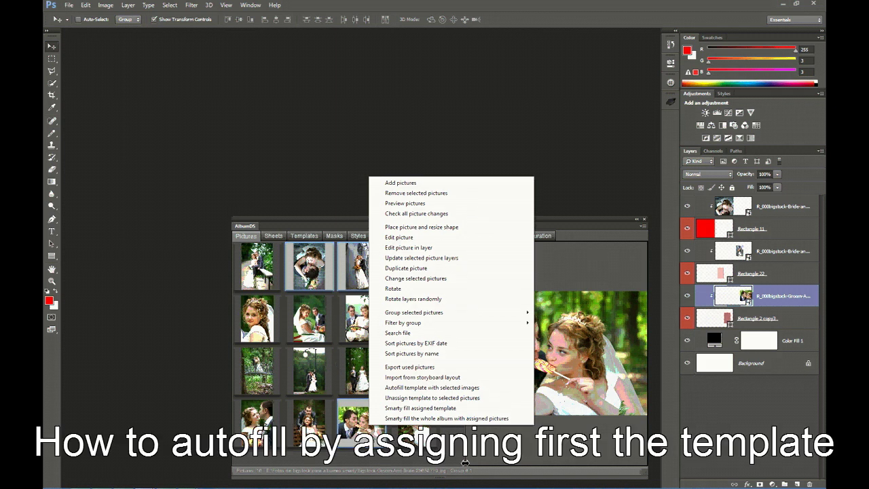
left_click(305, 236)
Assign the green three-photo template to the selected wedding pictures.
left_click(304, 235)
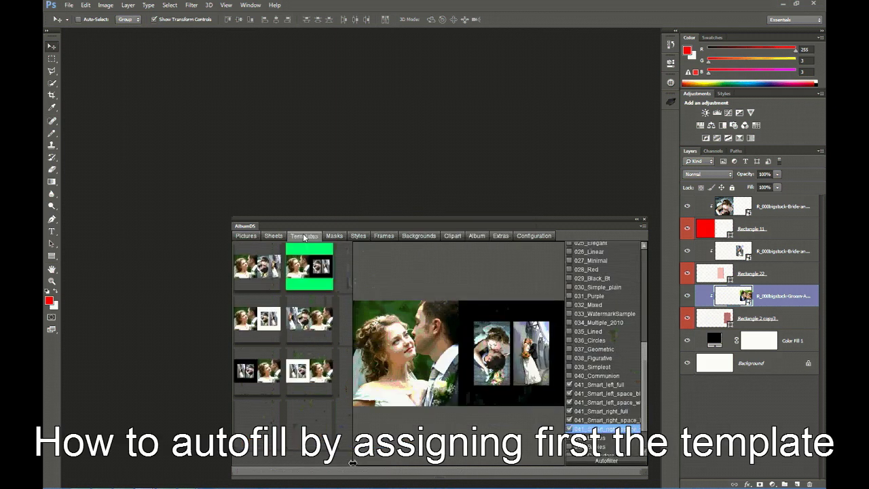
right_click(313, 278)
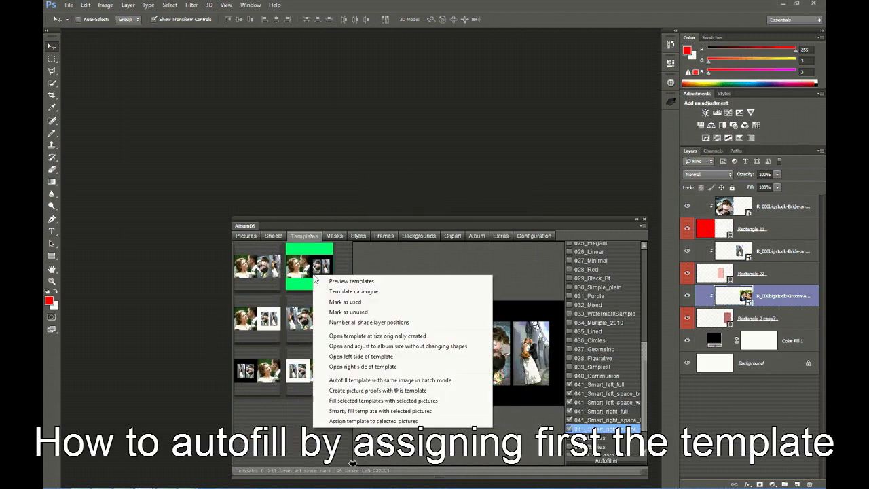
left_click(369, 421)
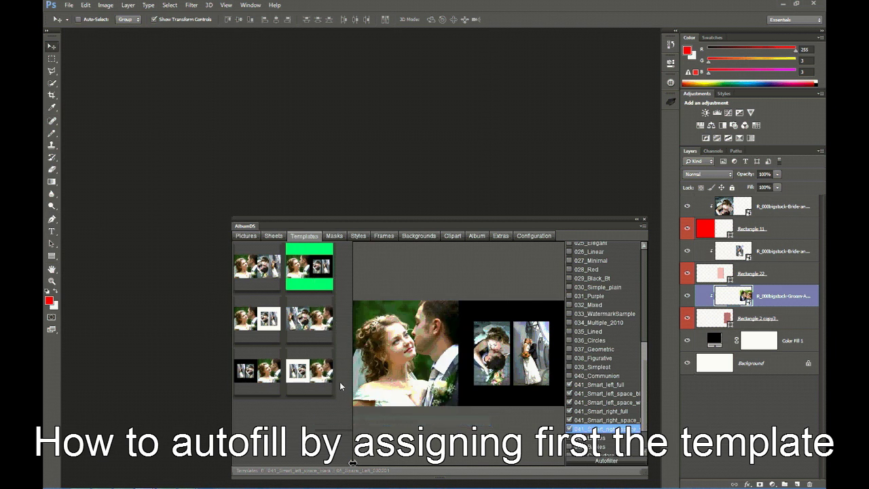
left_click(239, 234)
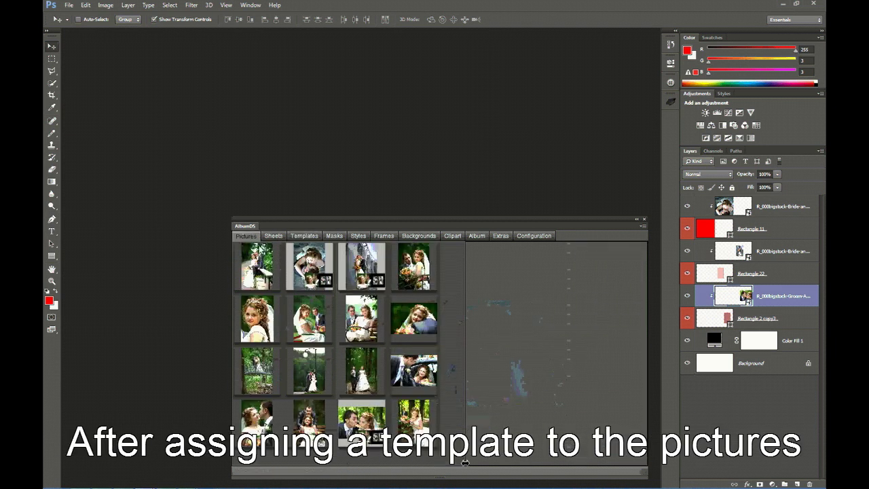
right_click(368, 268)
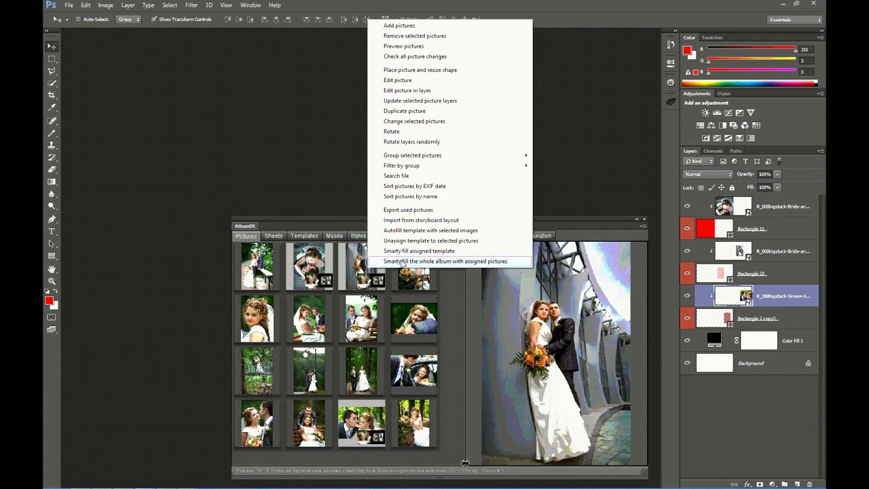
Smartly fill the whole album, then show templates from every category.
left_click(514, 262)
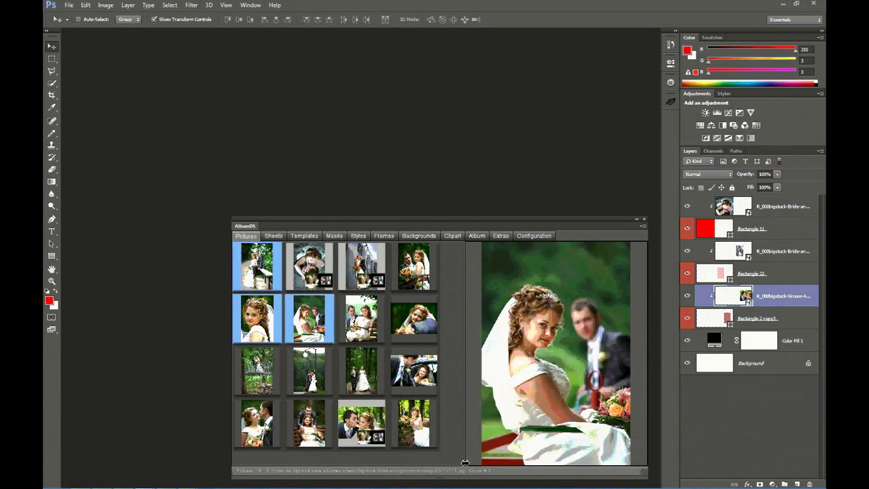
left_click(309, 236)
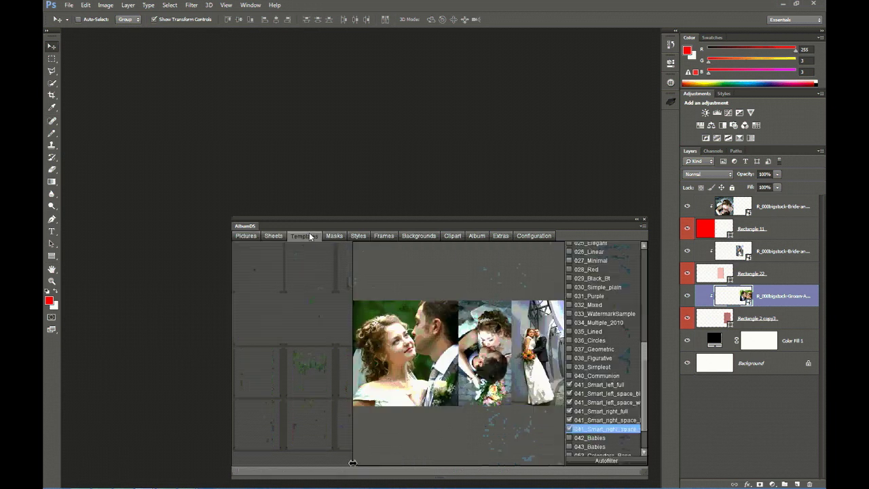
right_click(593, 358)
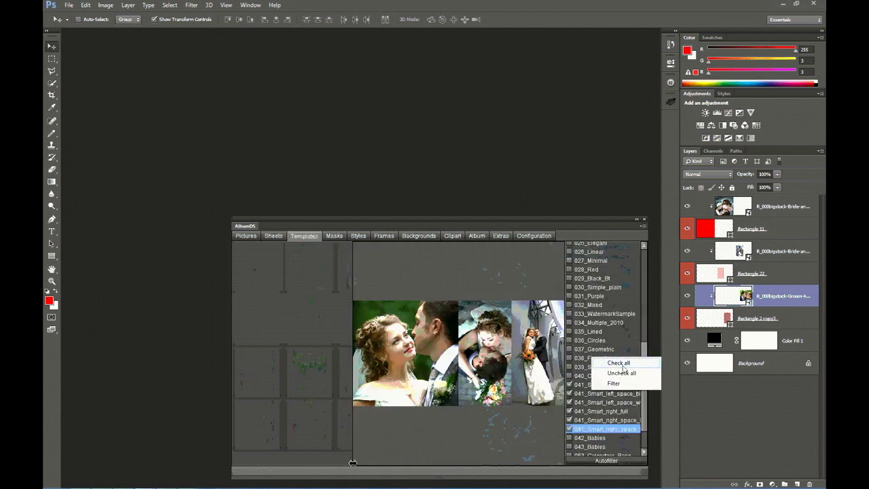
left_click(625, 364)
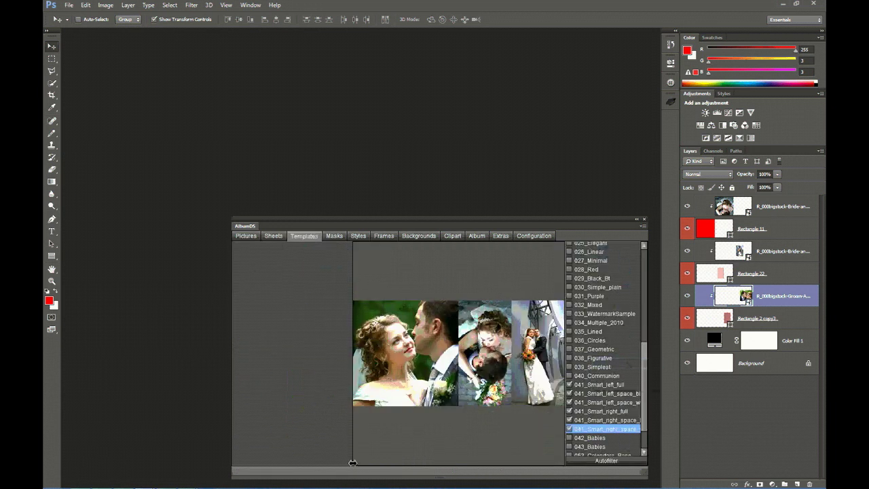
Assign the four-photo bride template to the selected wedding pictures.
left_click(313, 321)
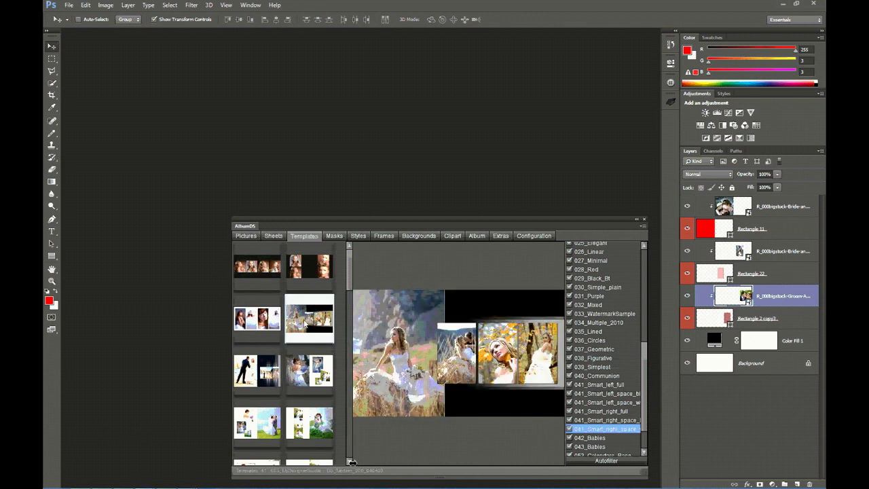
right_click(306, 324)
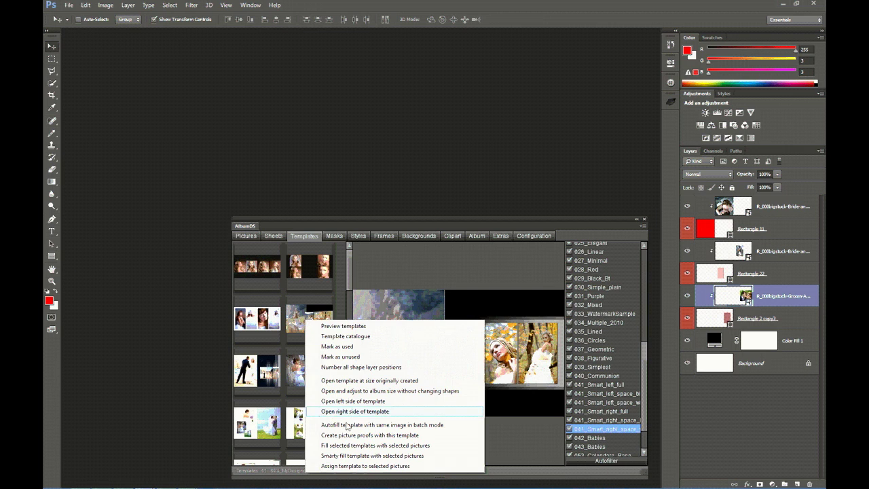
left_click(364, 467)
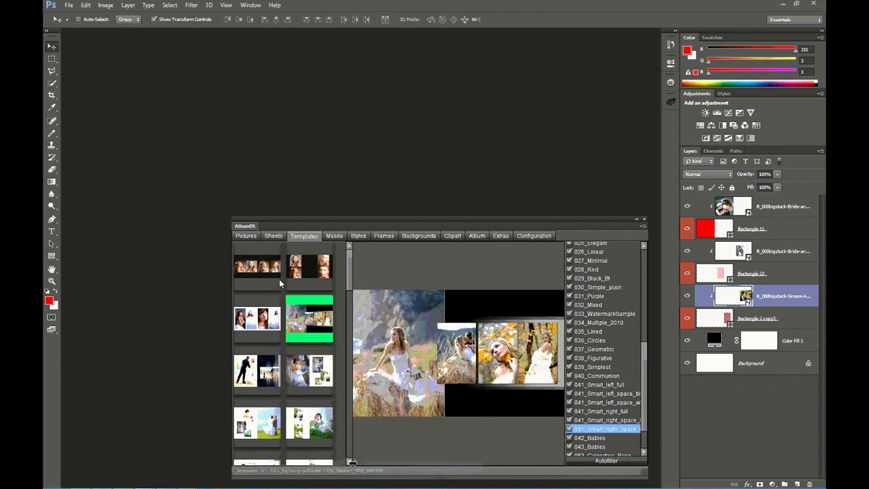
left_click(246, 236)
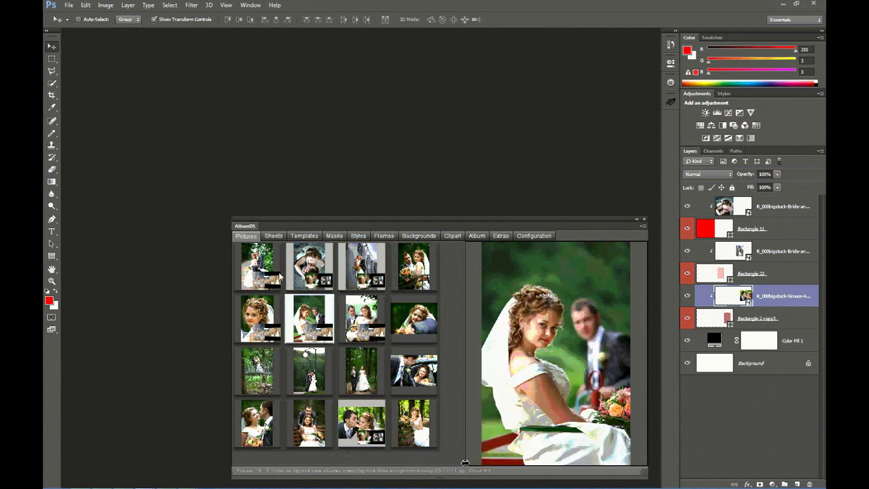
mouse_move(279, 339)
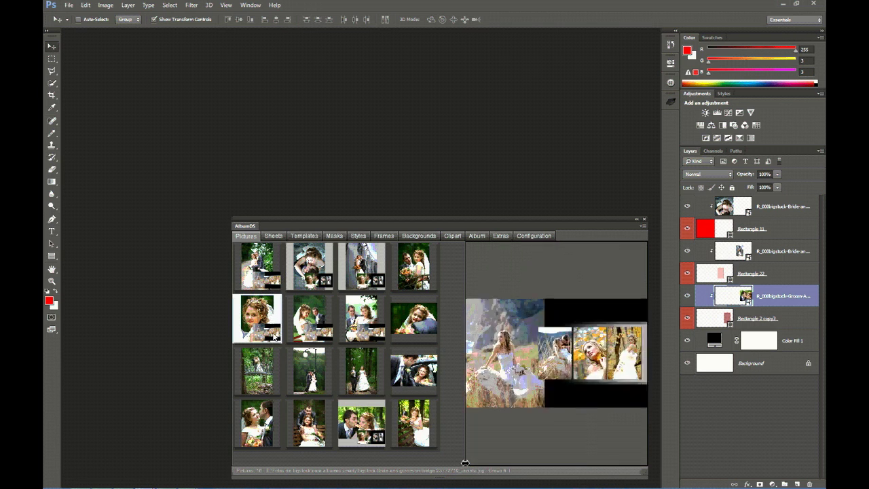
Assign the bride-on-cliff template to the selected picture and preview the embracing couple's template.
mouse_move(428, 325)
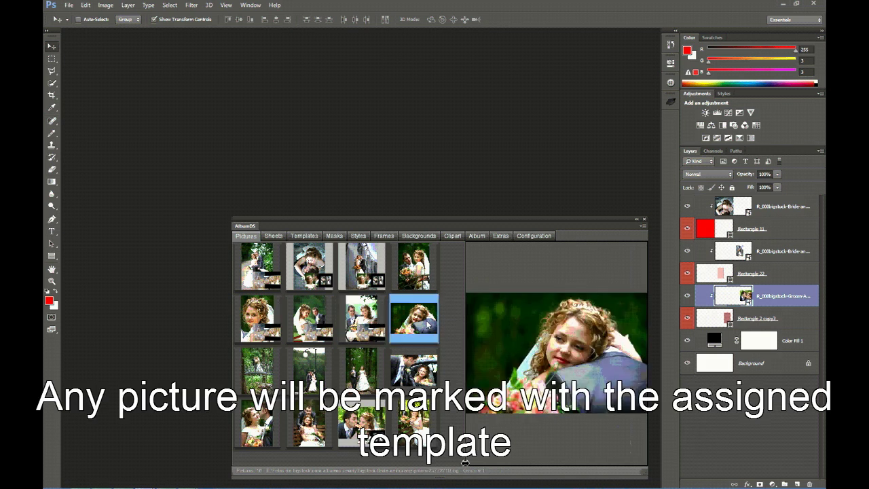
left_click(312, 237)
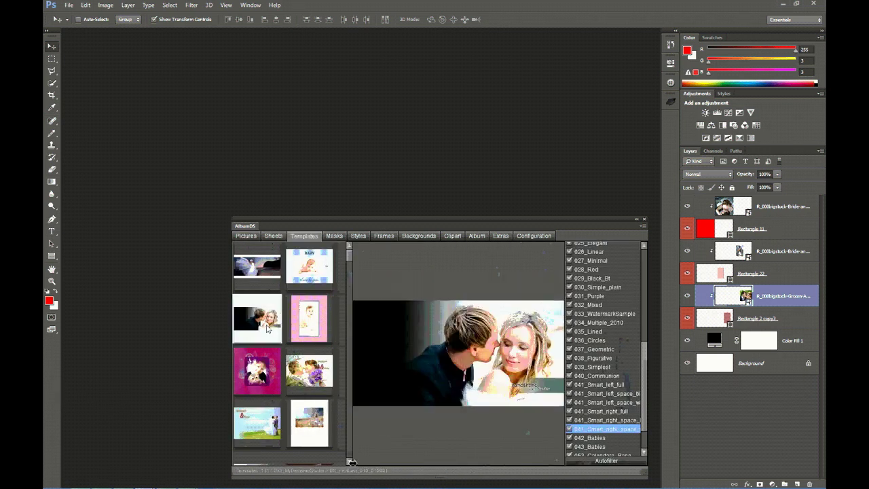
right_click(256, 268)
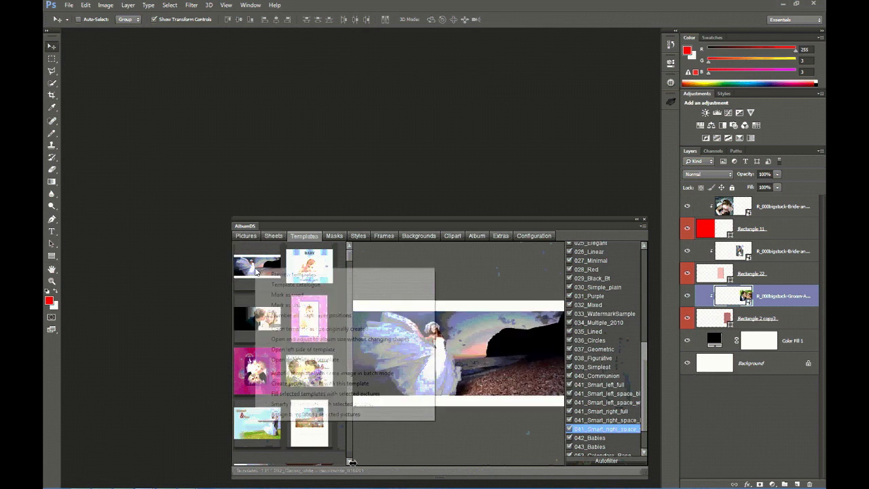
left_click(313, 415)
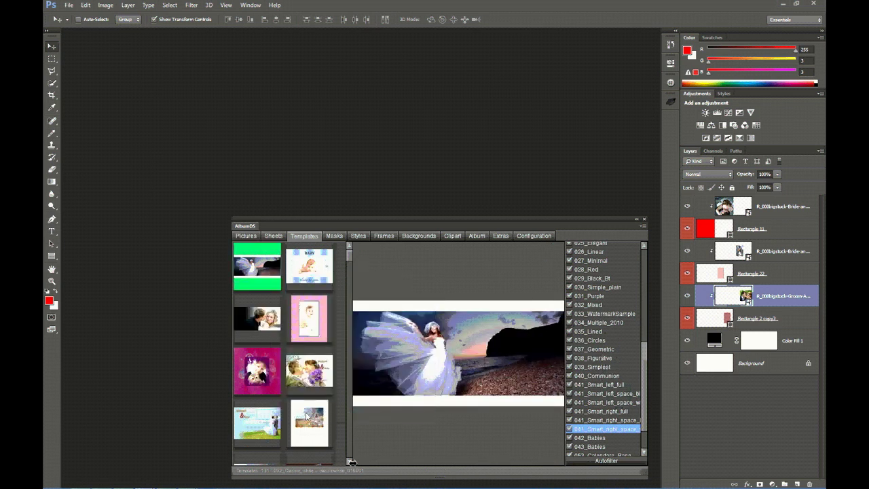
left_click(247, 236)
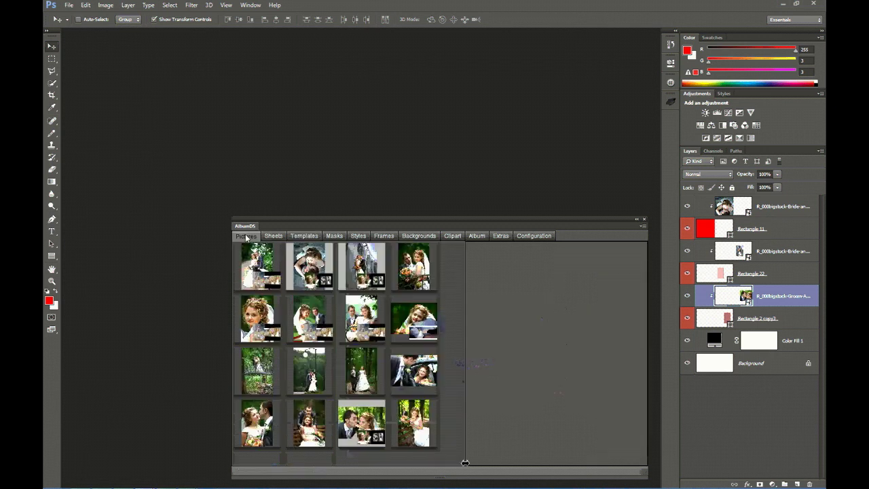
left_click(437, 318)
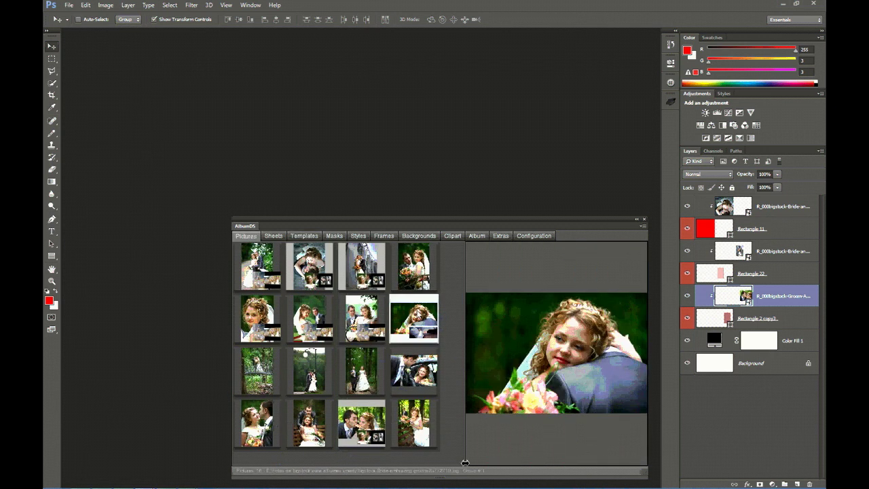
left_click(423, 336)
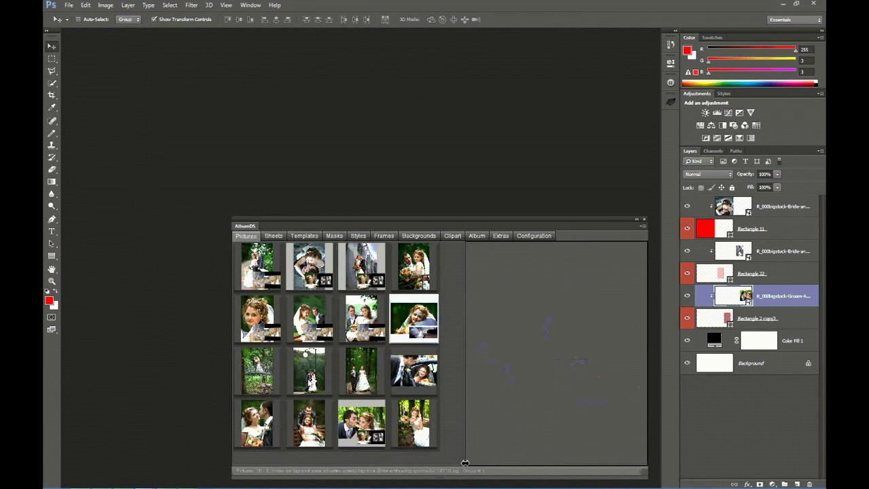
Assign a template to the first row-3 photo and the lamp-post couple photo.
left_click(266, 379)
left_click(310, 374, "ctrl")
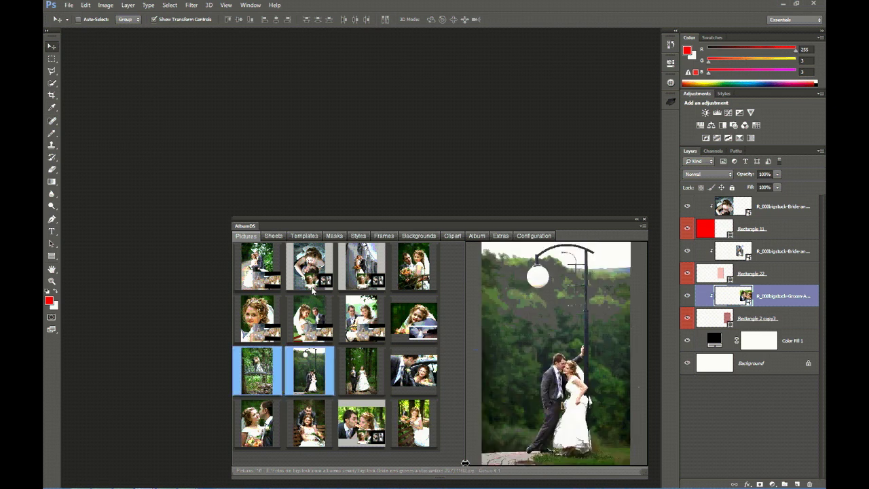
left_click(312, 237)
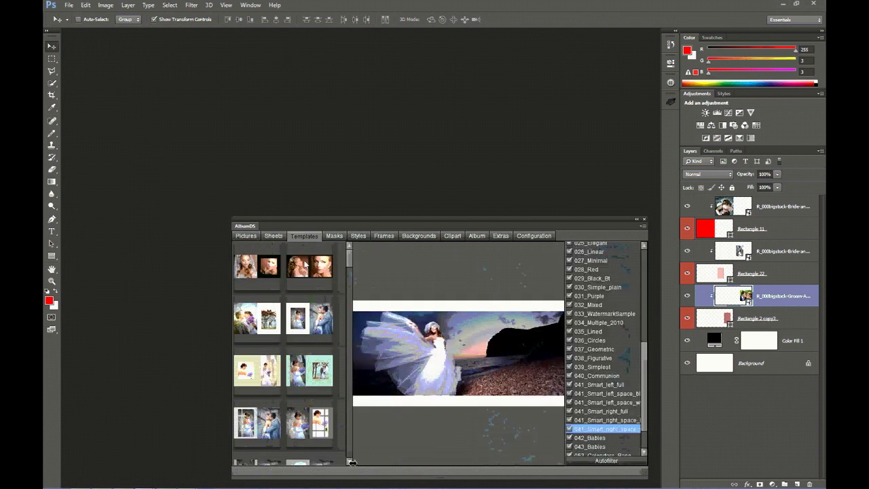
right_click(312, 325)
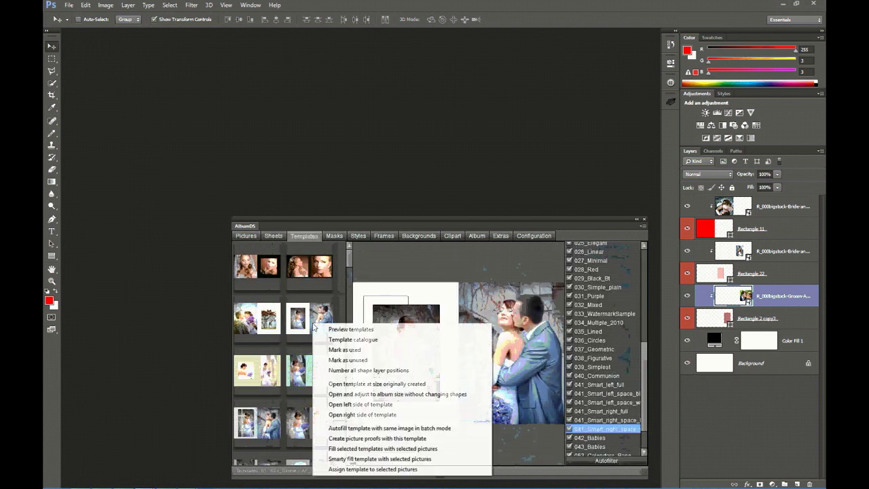
left_click(370, 469)
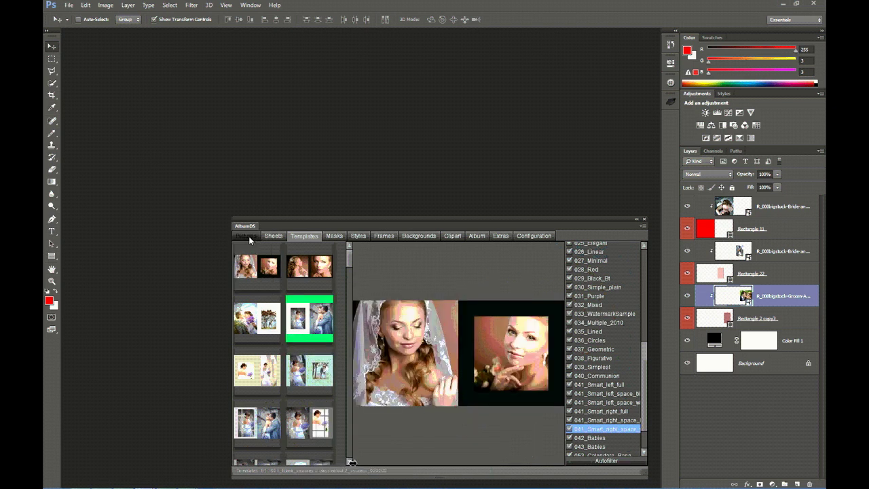
Preview the groom and bride car photo in the wedding pictures grid.
left_click(248, 236)
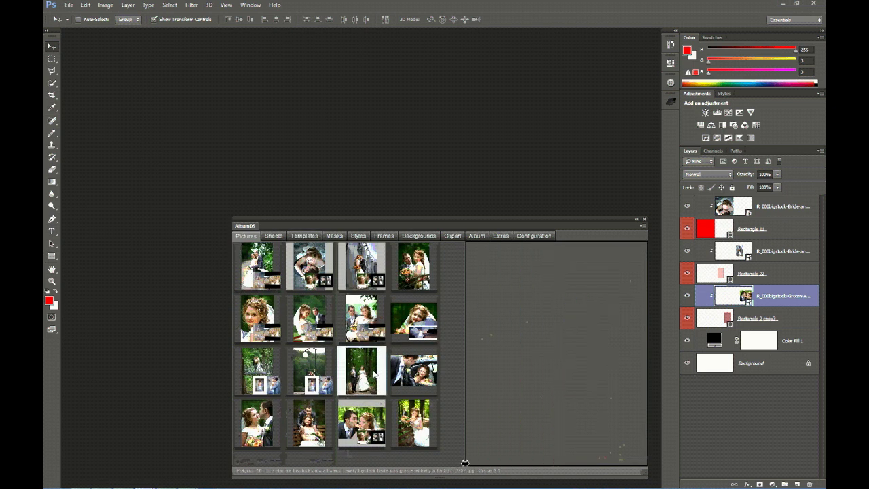
left_click(414, 370)
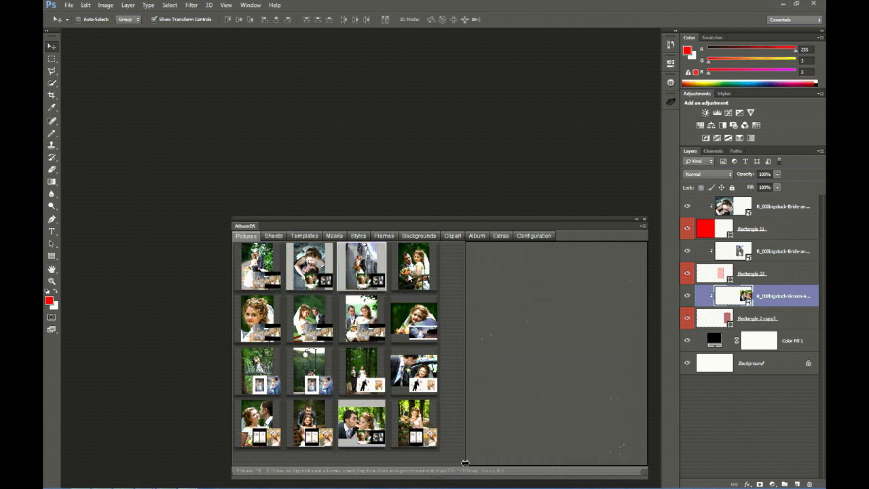
mouse_move(409, 277)
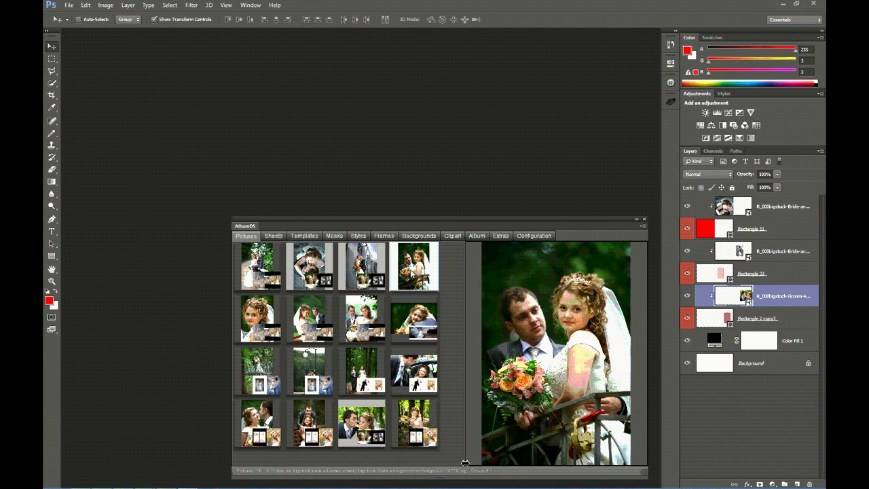
Smartly fill the bouquet photo's assigned template and check the templates list.
right_click(411, 273)
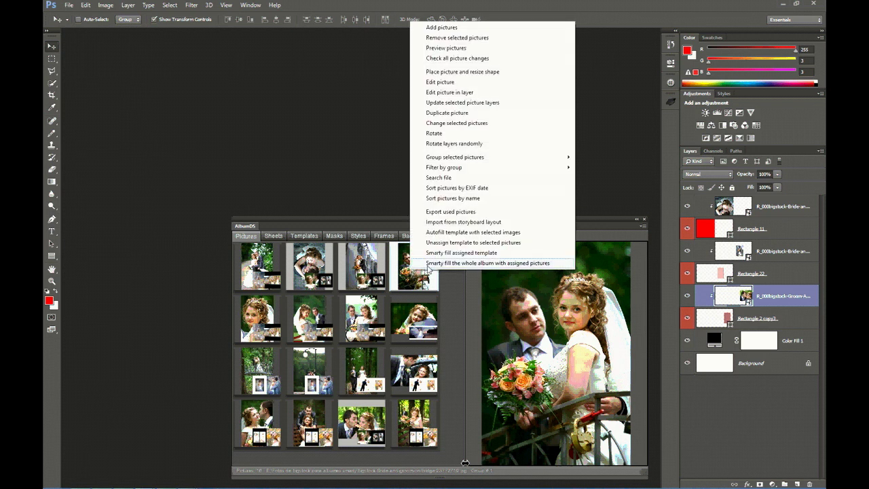
left_click(436, 254)
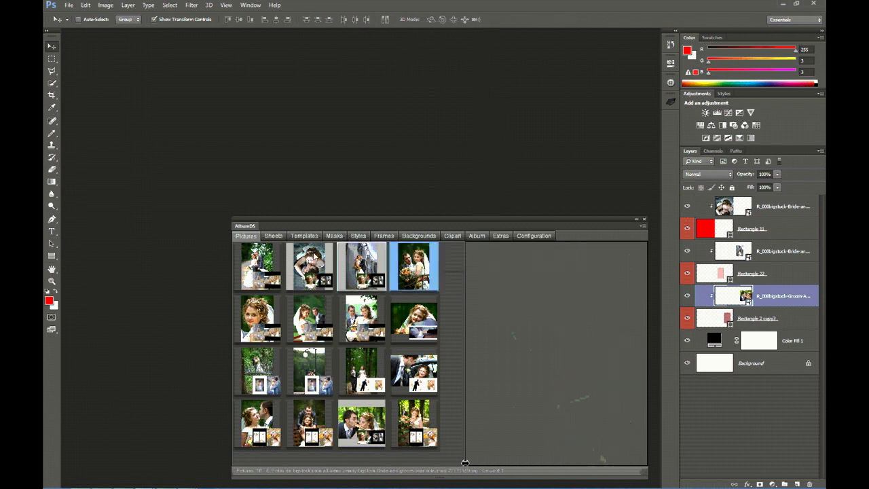
left_click(299, 235)
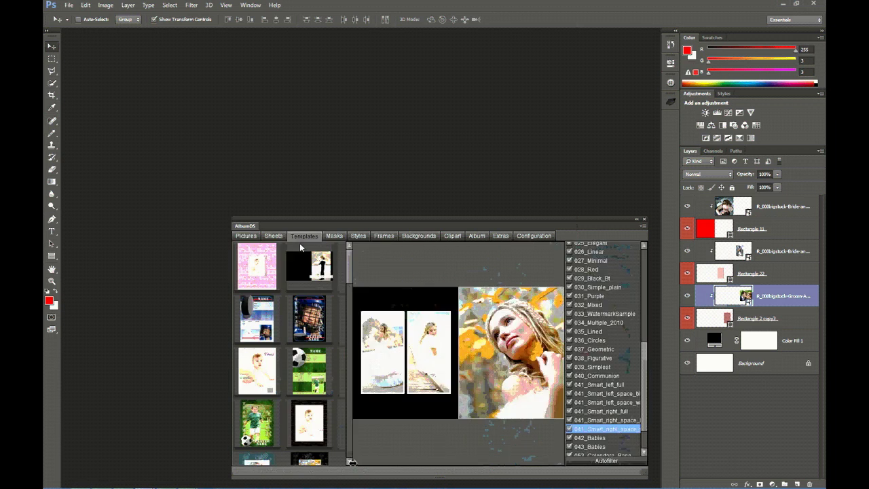
Return to the wedding pictures and preview the couple-by-the-building photo.
left_click_drag(348, 267, 355, 368)
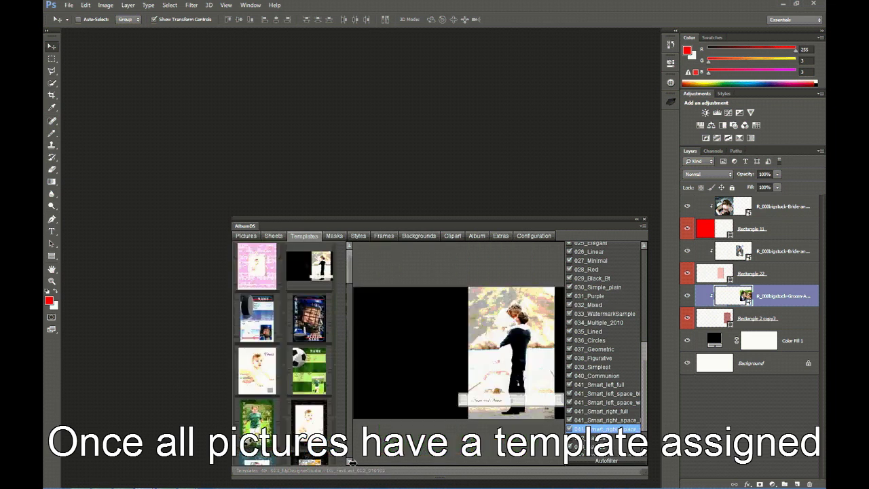
left_click_drag(352, 462, 465, 462)
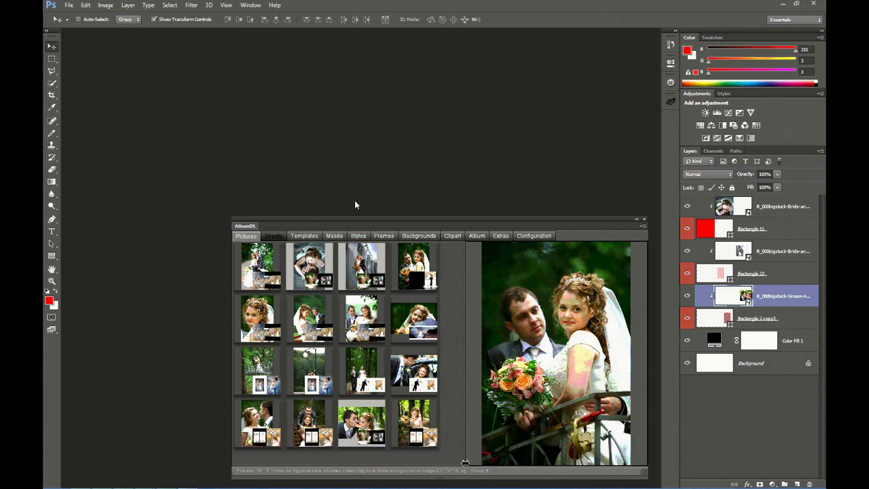
left_click(362, 264)
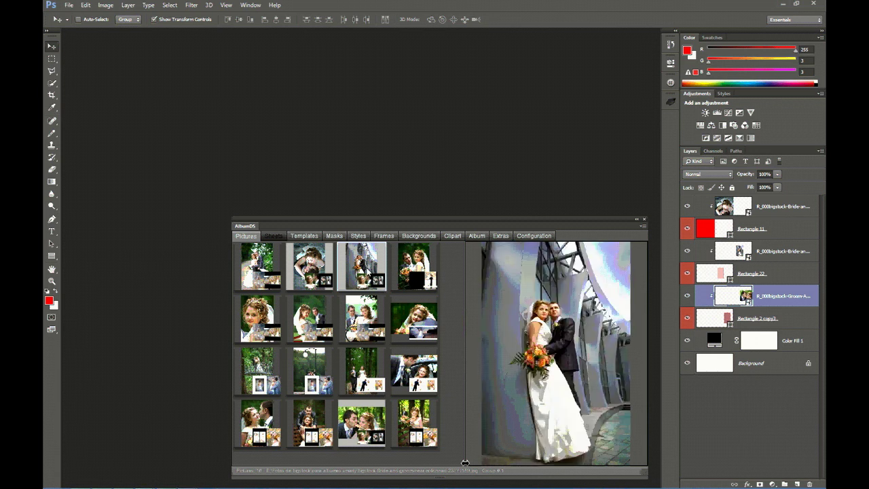
Start smart-filling the whole album and create a new sheets folder named 'test album'.
right_click(364, 266)
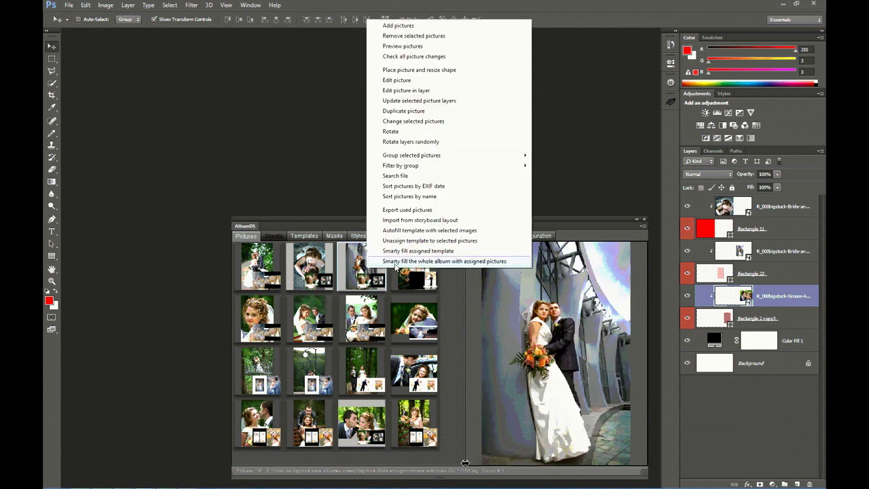
left_click(432, 263)
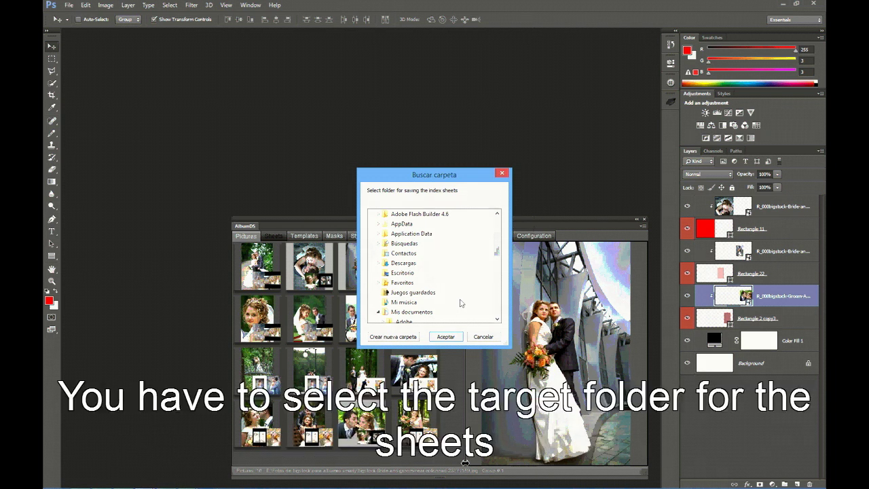
left_click_drag(498, 248, 499, 265)
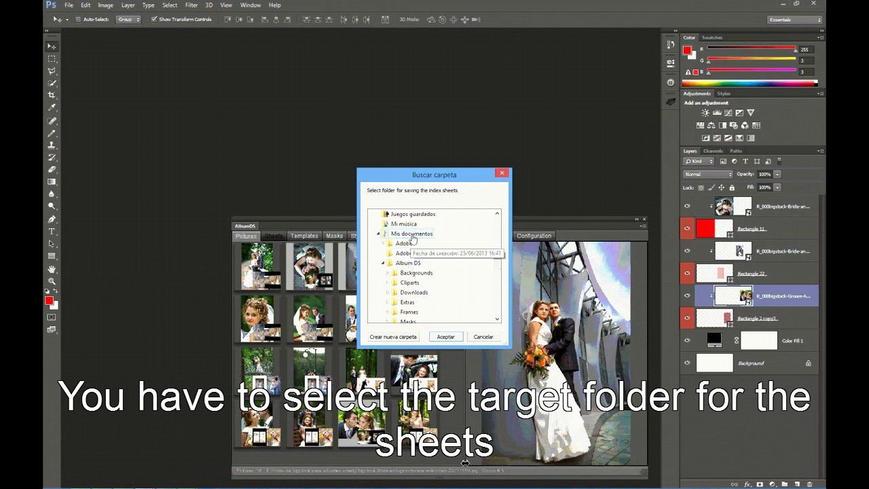
left_click(402, 337)
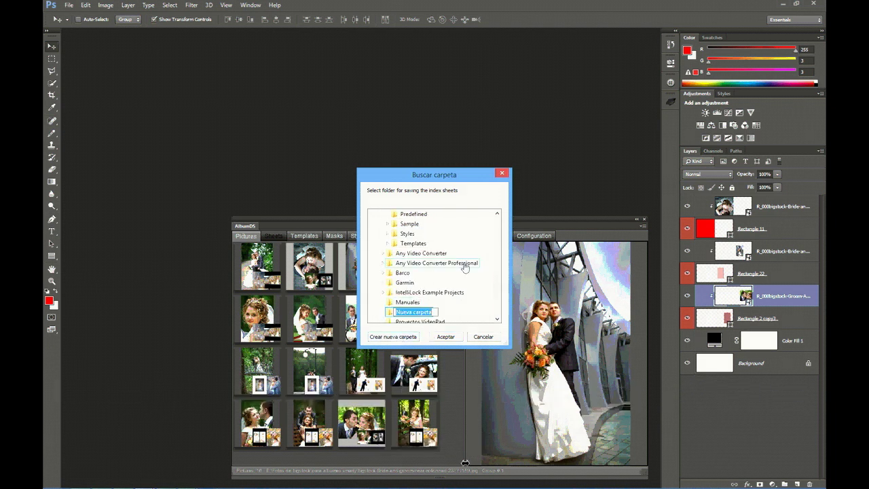
type("E")
type("est album")
Confirm 'test album' as the destination so Album DS builds all the sheets.
left_click(446, 336)
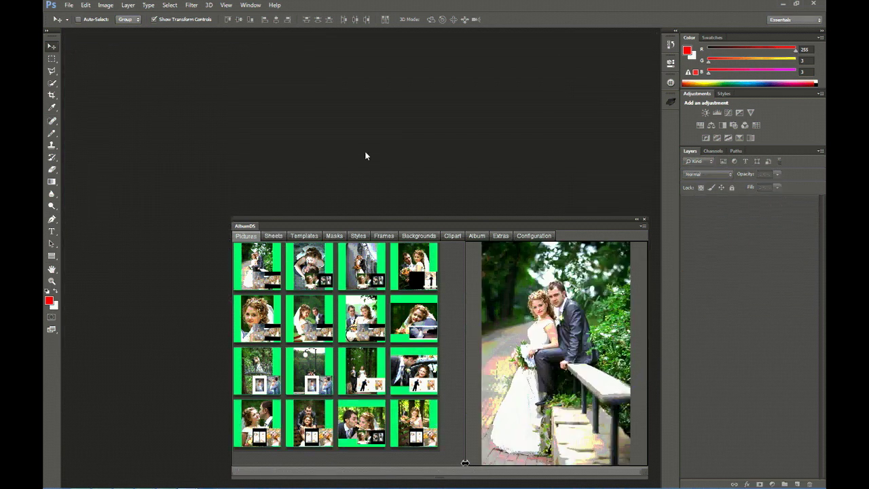
Show the seven generated sheets and inspect their jpg and psd files in File Explorer.
left_click(281, 236)
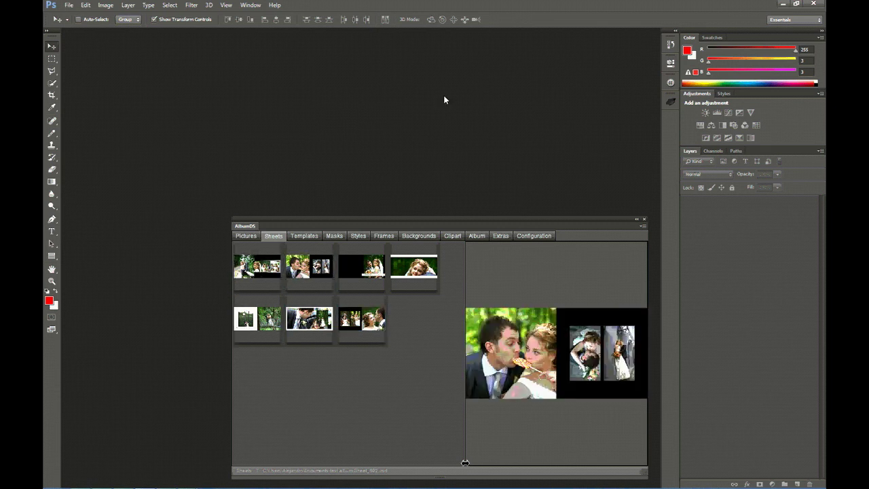
key("super+e")
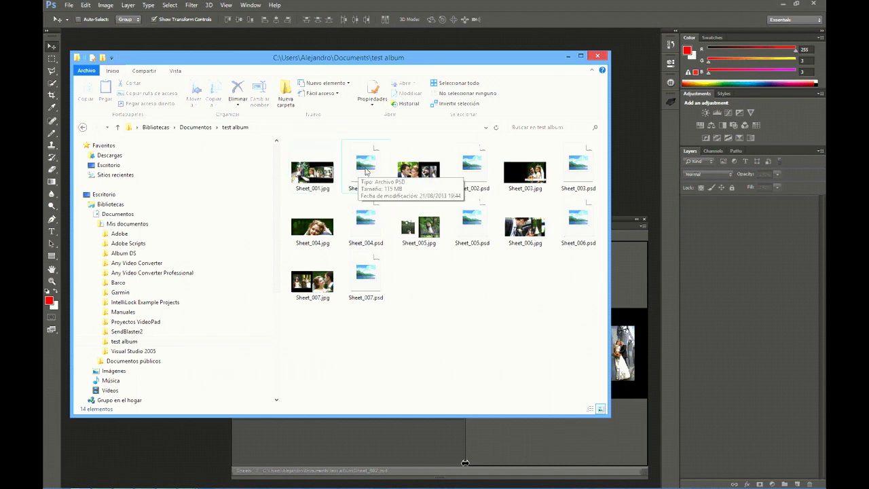
left_click_drag(323, 61, 868, 47)
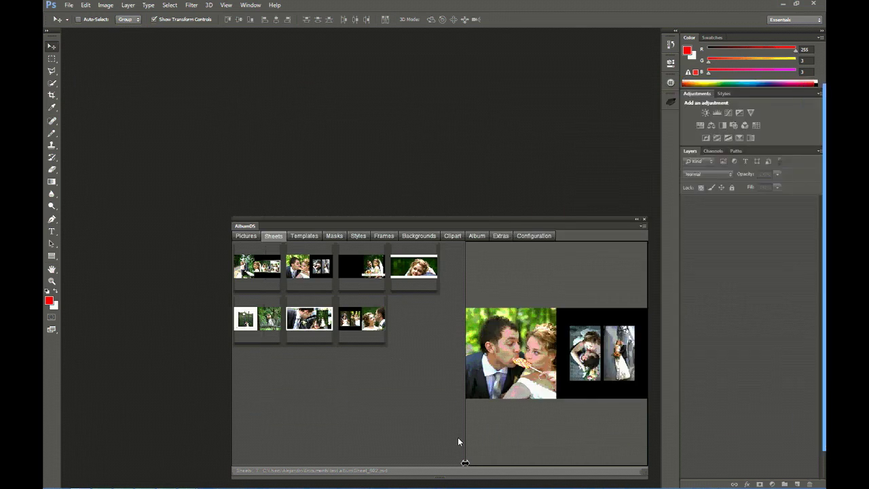
Widen the Album DS panel and preview the generated sheets one by one.
left_click_drag(230, 471, 107, 472)
left_click(184, 318)
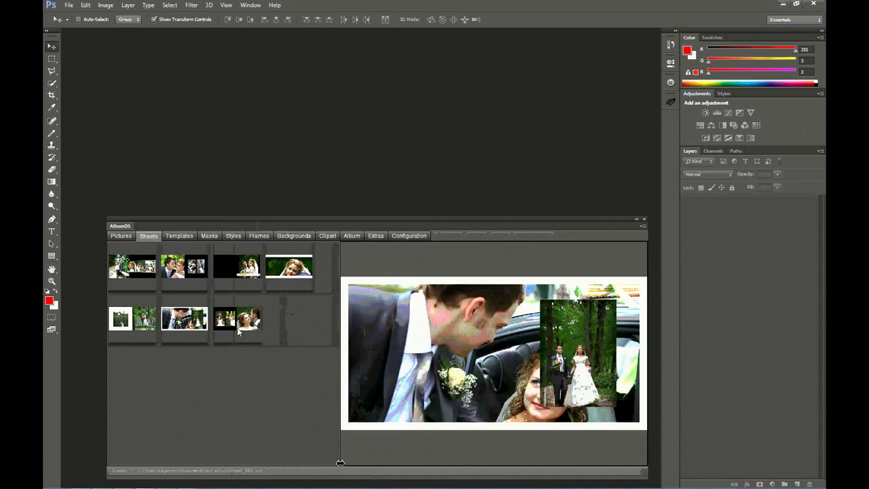
left_click(237, 328)
left_click(237, 266)
left_click(289, 266)
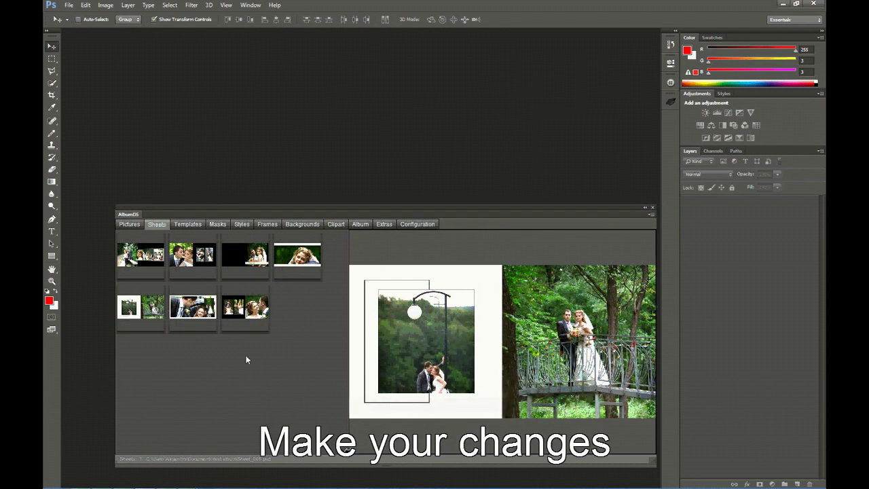
Open Sheet_005.psd, enlarge its window, and move the lamp-post couple photo higher in its left frame.
left_click(140, 311)
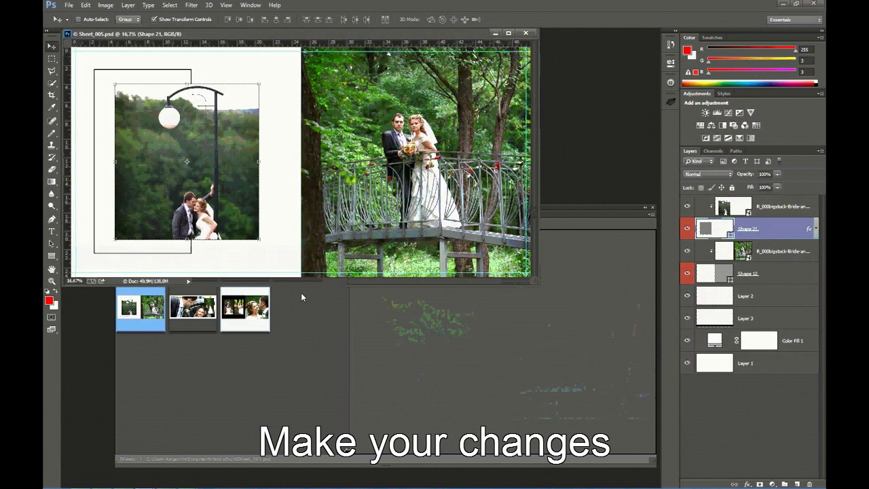
left_click_drag(534, 281, 612, 400)
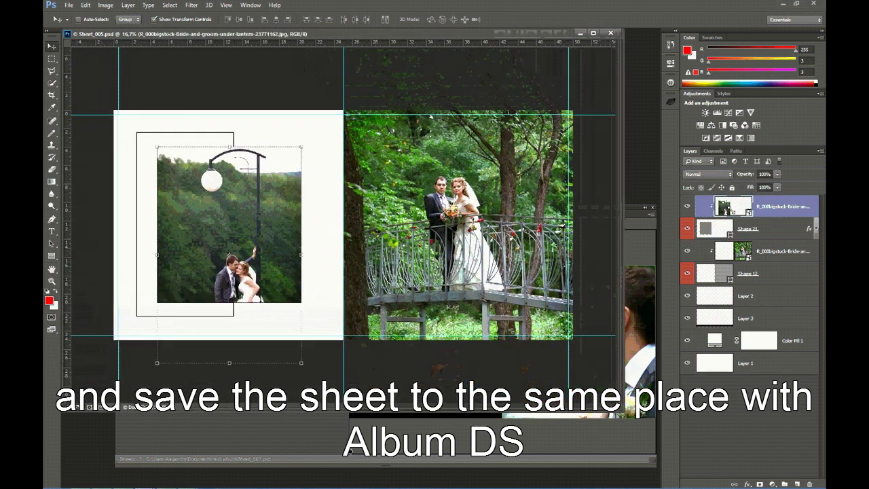
left_click_drag(260, 262, 258, 227)
left_click_drag(256, 208, 258, 203)
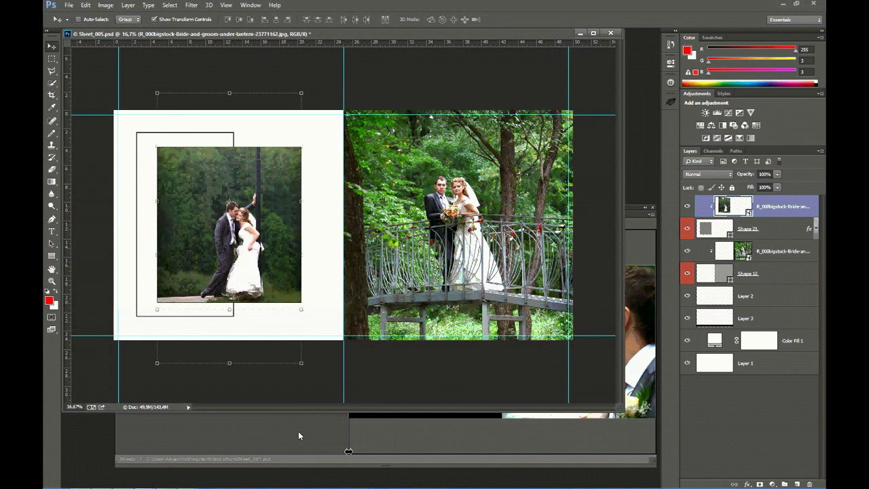
left_click(631, 210)
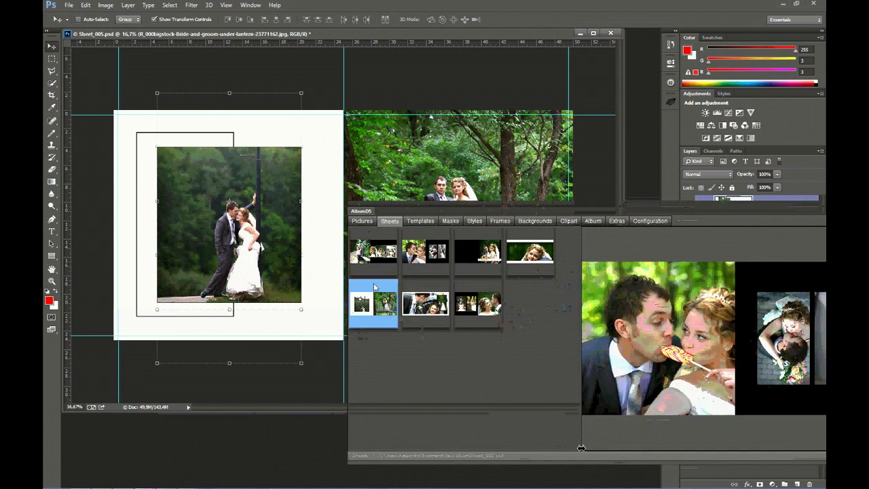
Save Sheet_005.psd over the existing file in test album and dock its document tab.
right_click(381, 304)
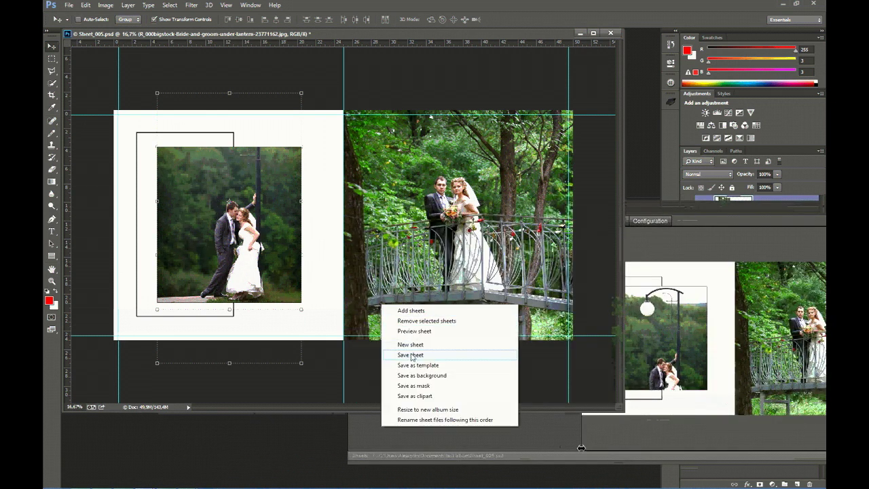
left_click(412, 355)
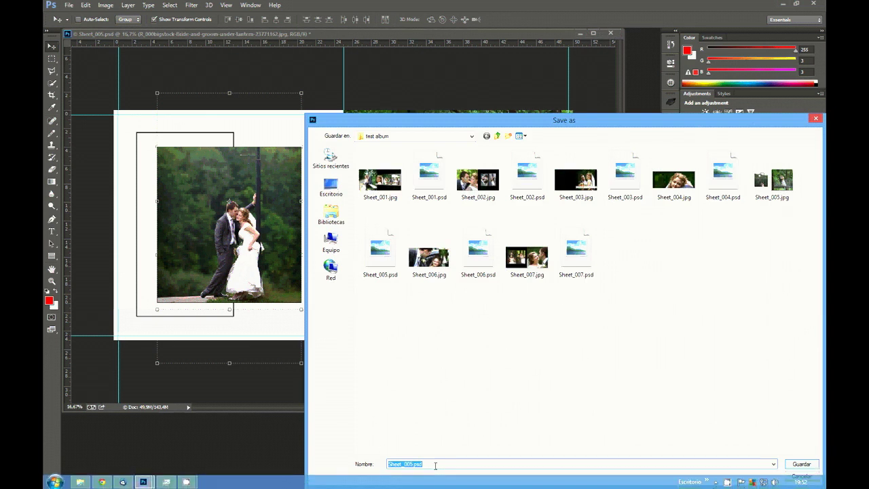
left_click(801, 465)
left_click(470, 252)
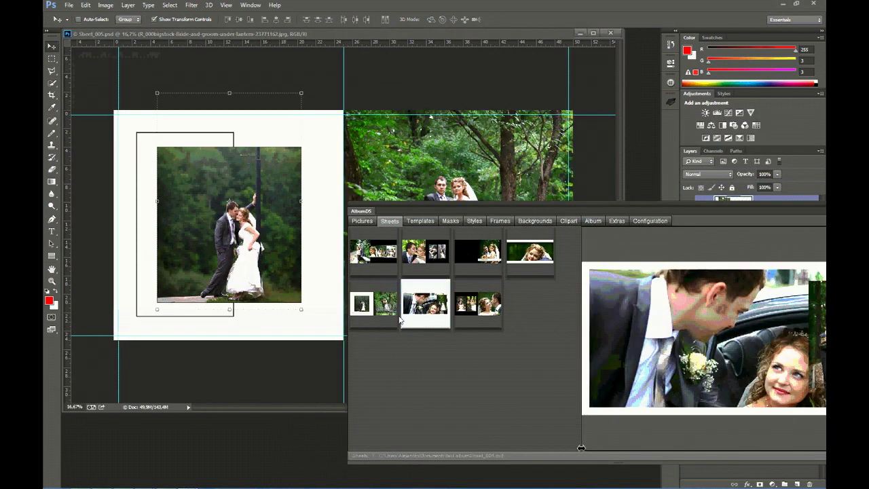
left_click_drag(665, 207, 533, 195)
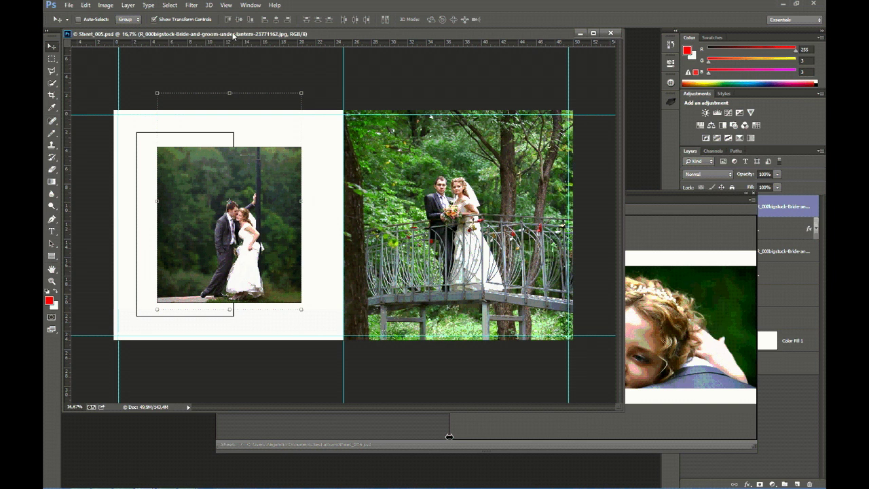
left_click_drag(233, 35, 235, 31)
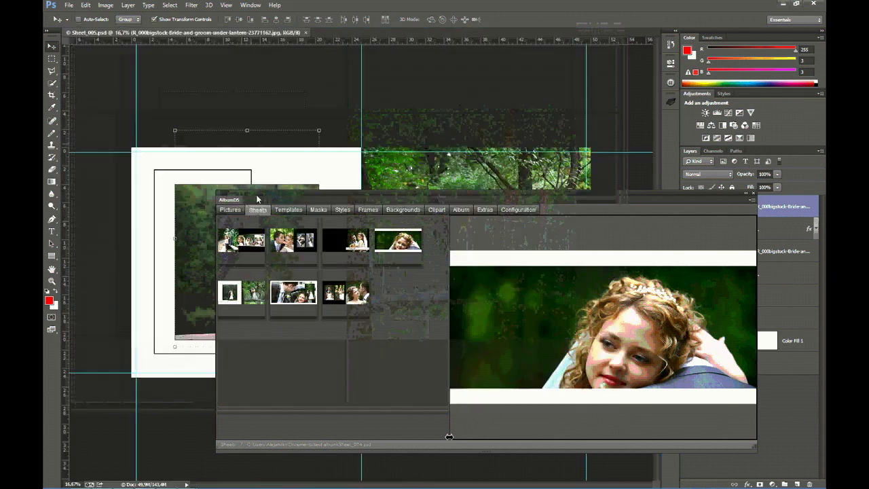